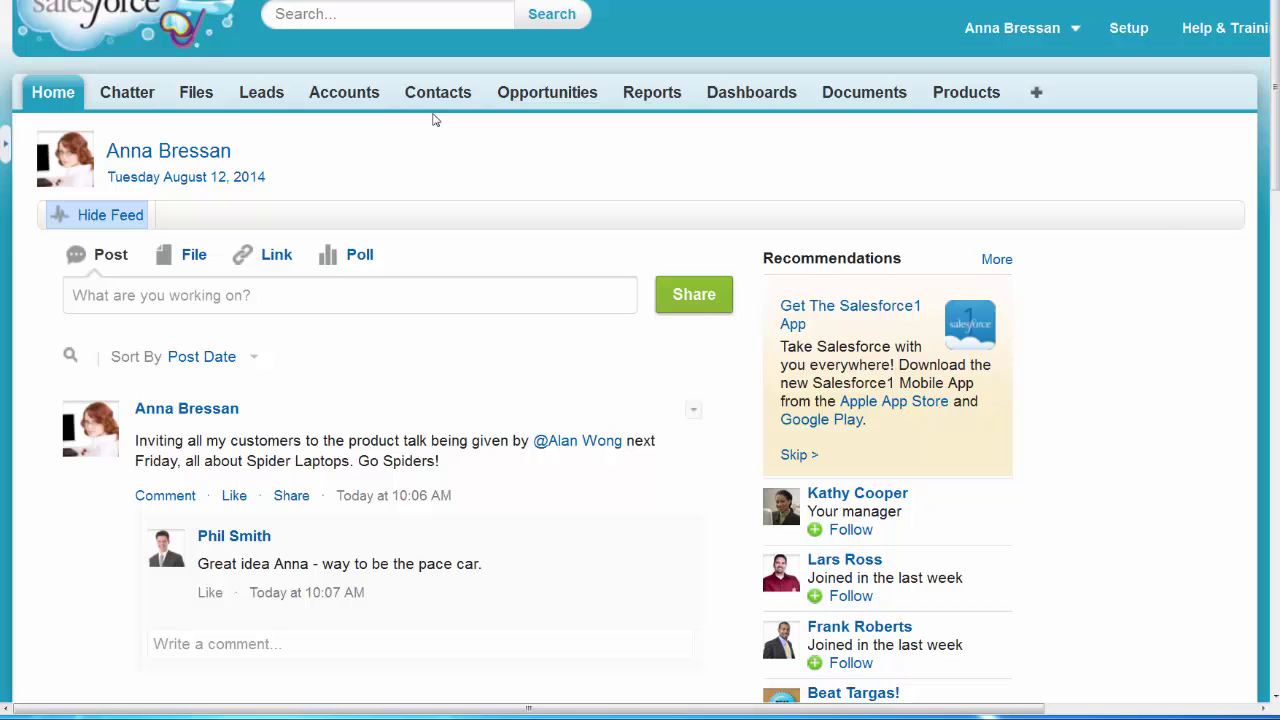
# - From the Contacts tab, launch Mass Email Contacts under Tools
pyautogui.click(430, 99)
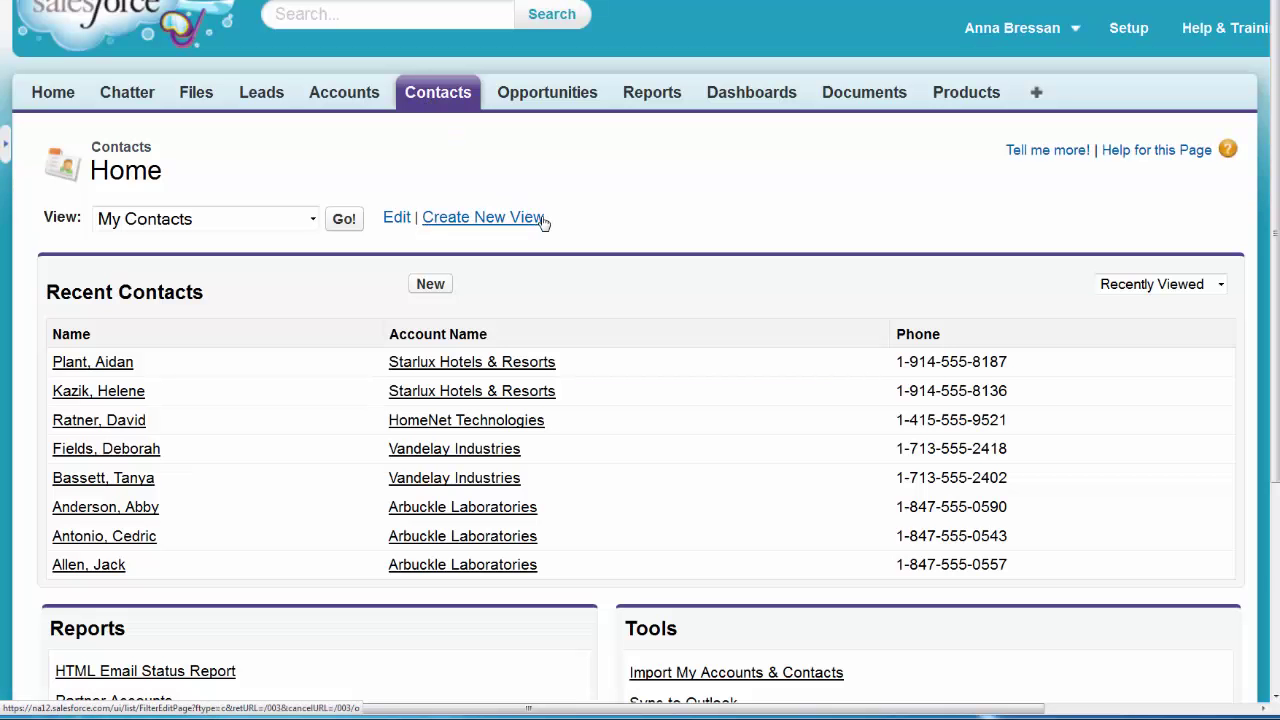
pyautogui.scroll(-3, 543, 222)
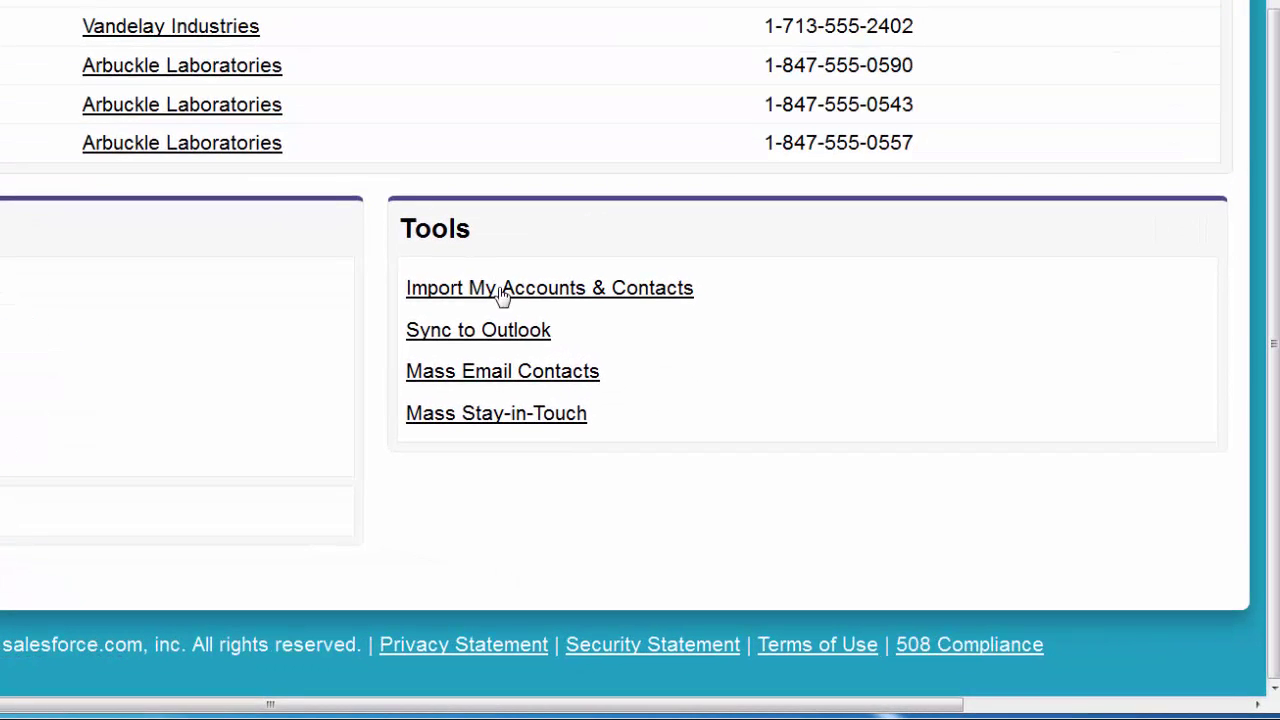
pyautogui.click(561, 389)
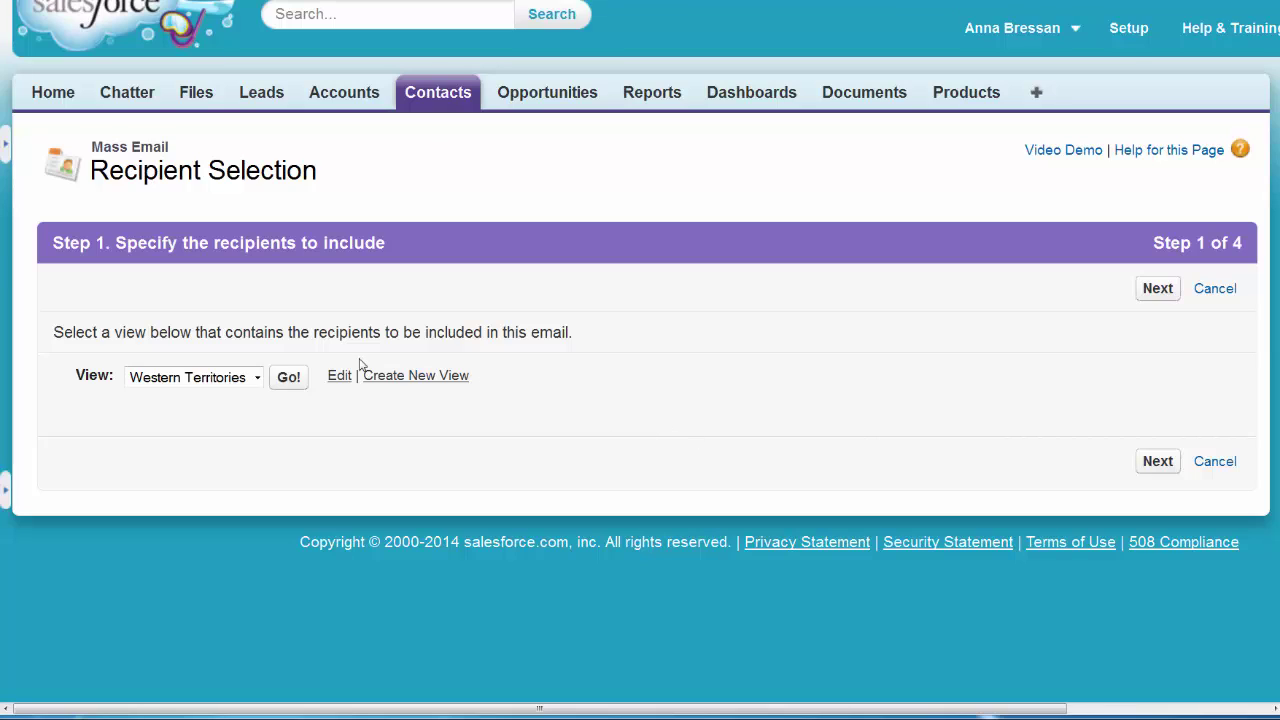
# - Create a new contact view named 'Breakfast Seminar Spider Laptops' limited to My Contacts
pyautogui.click(259, 379)
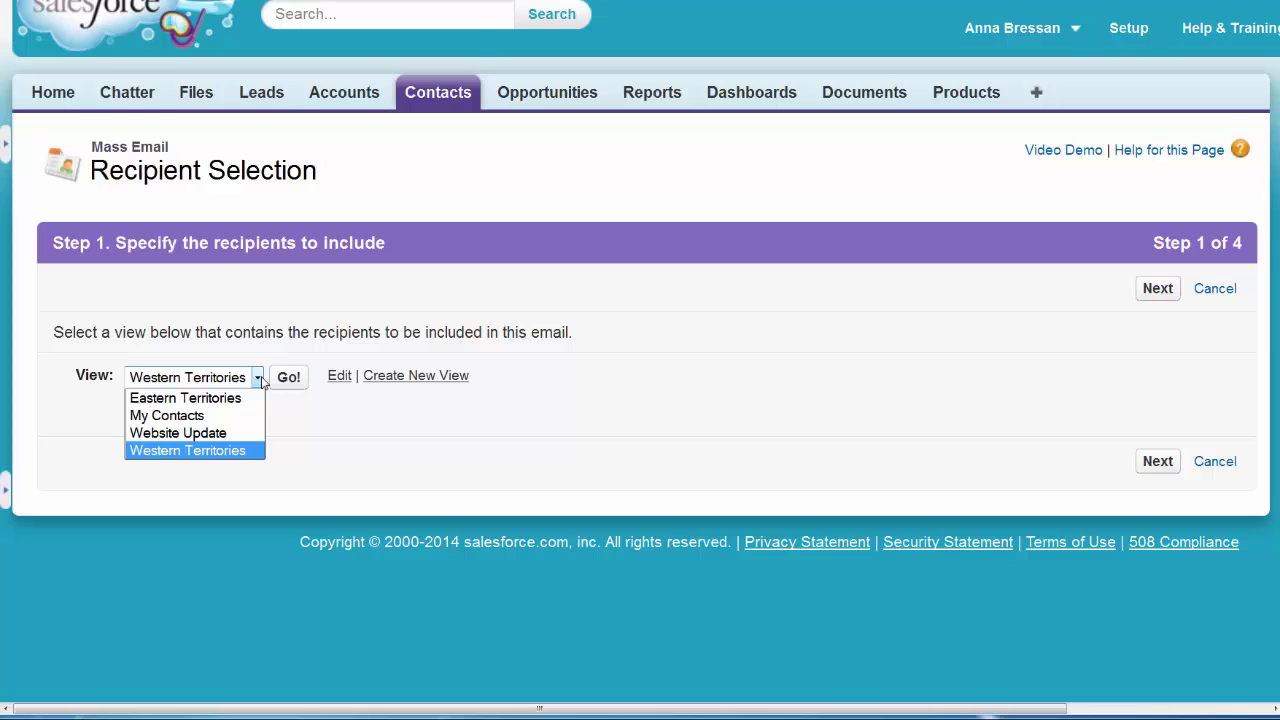
pyautogui.click(259, 379)
pyautogui.click(395, 380)
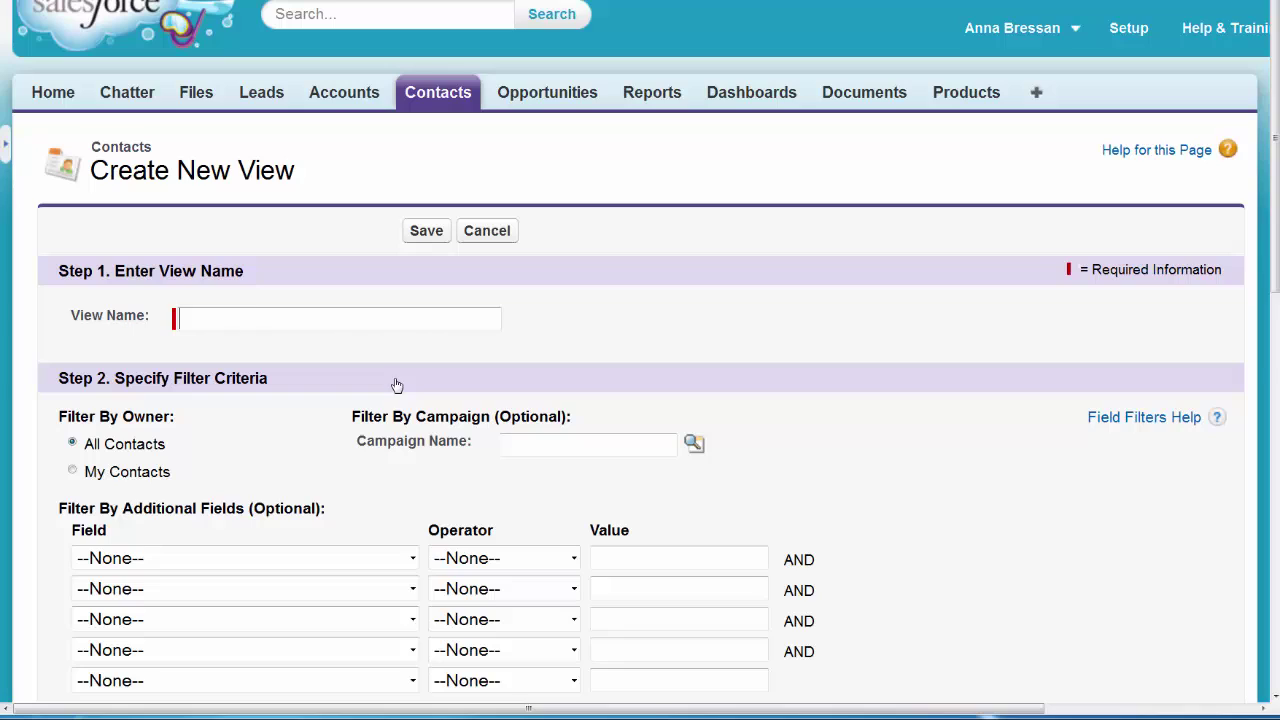
pyautogui.write('Breakfast Seminar Spider Laptops')
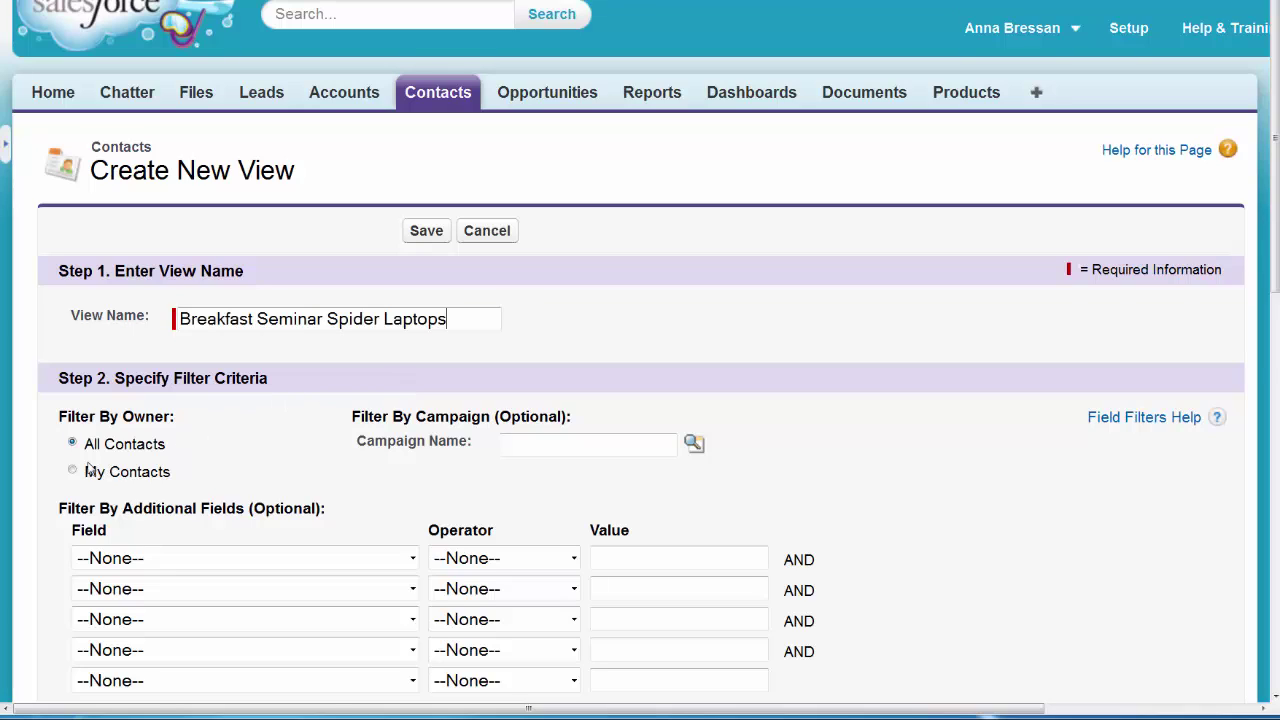
pyautogui.click(72, 471)
# - Filter the view by the Product Talks campaign, searching All Active Campaigns
pyautogui.click(693, 446)
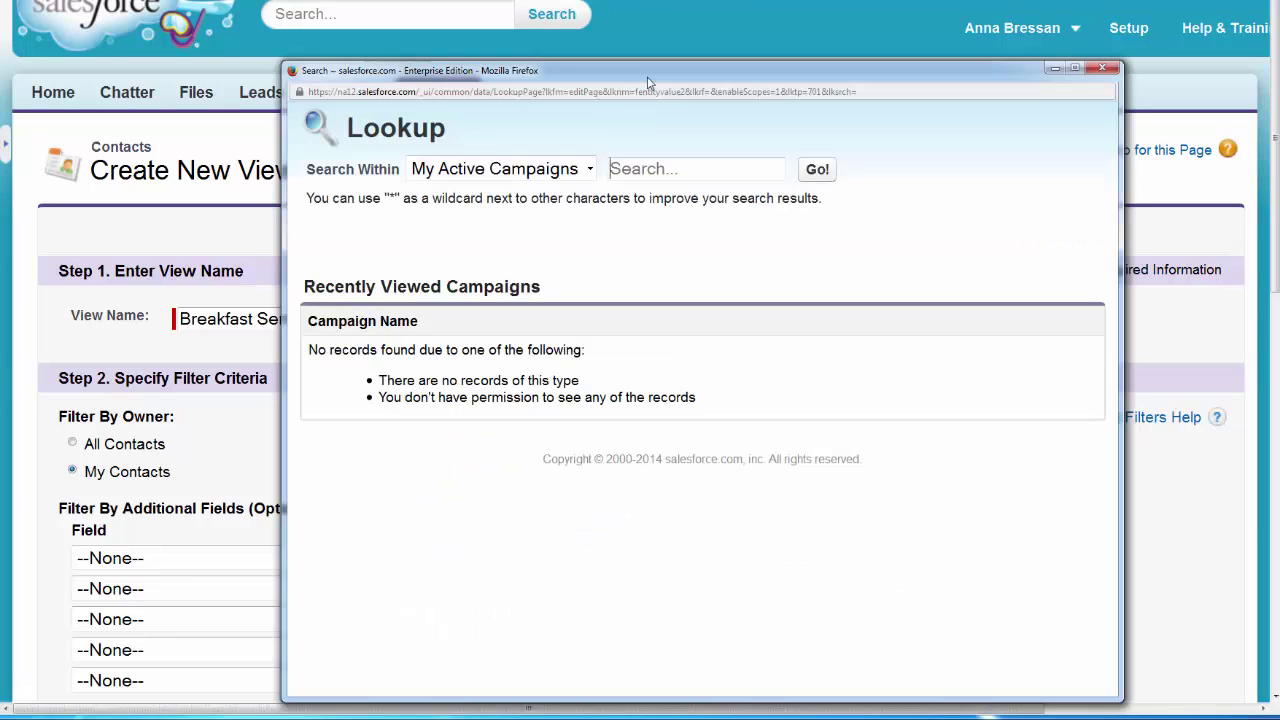
pyautogui.click(590, 172)
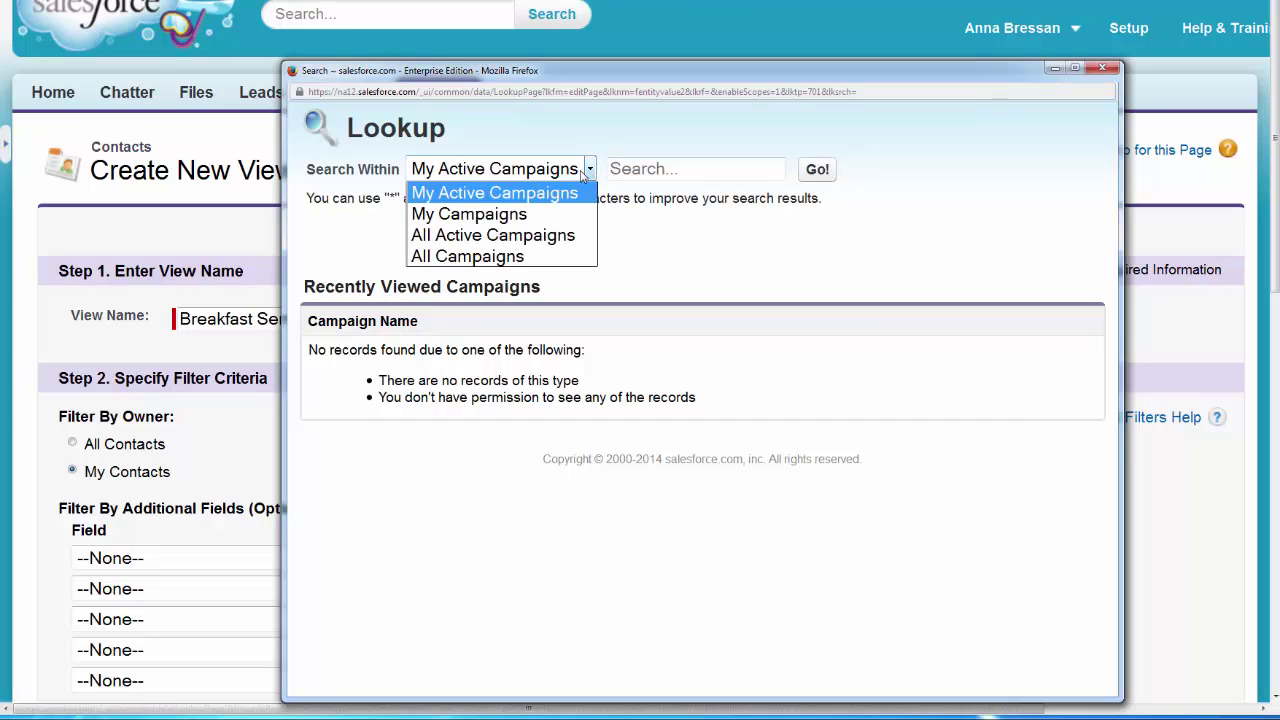
pyautogui.click(536, 236)
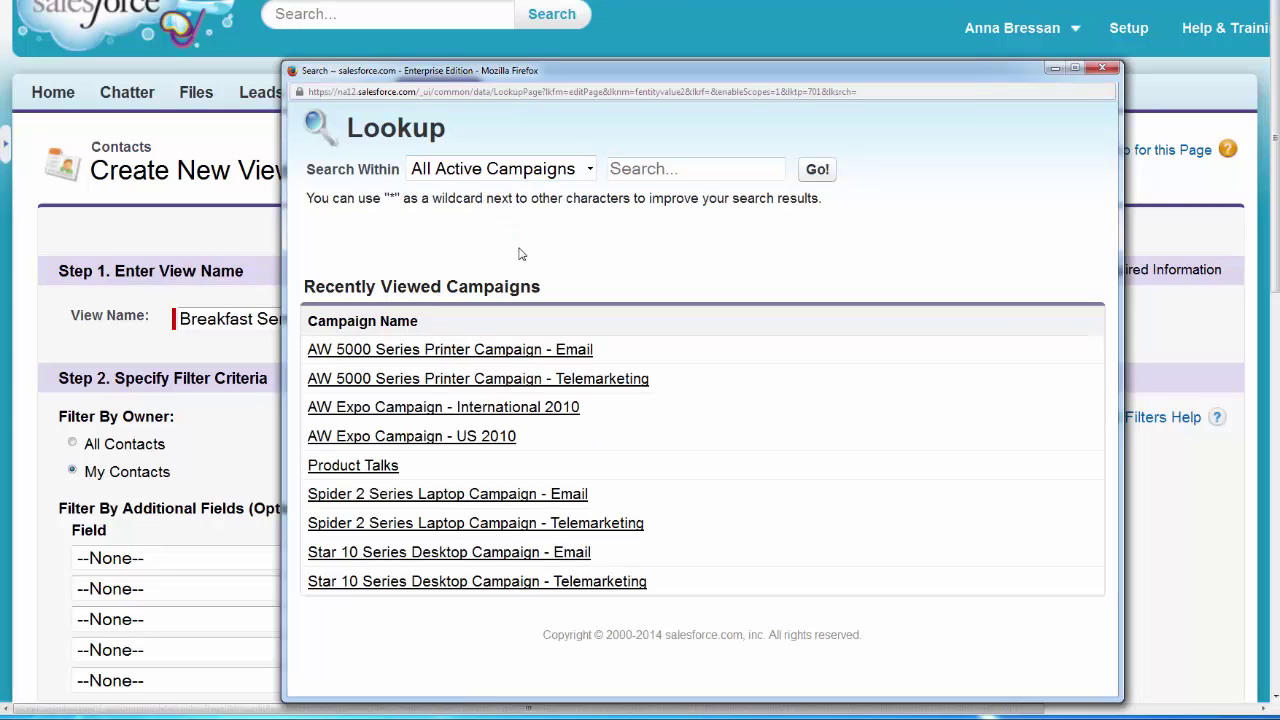
pyautogui.click(360, 467)
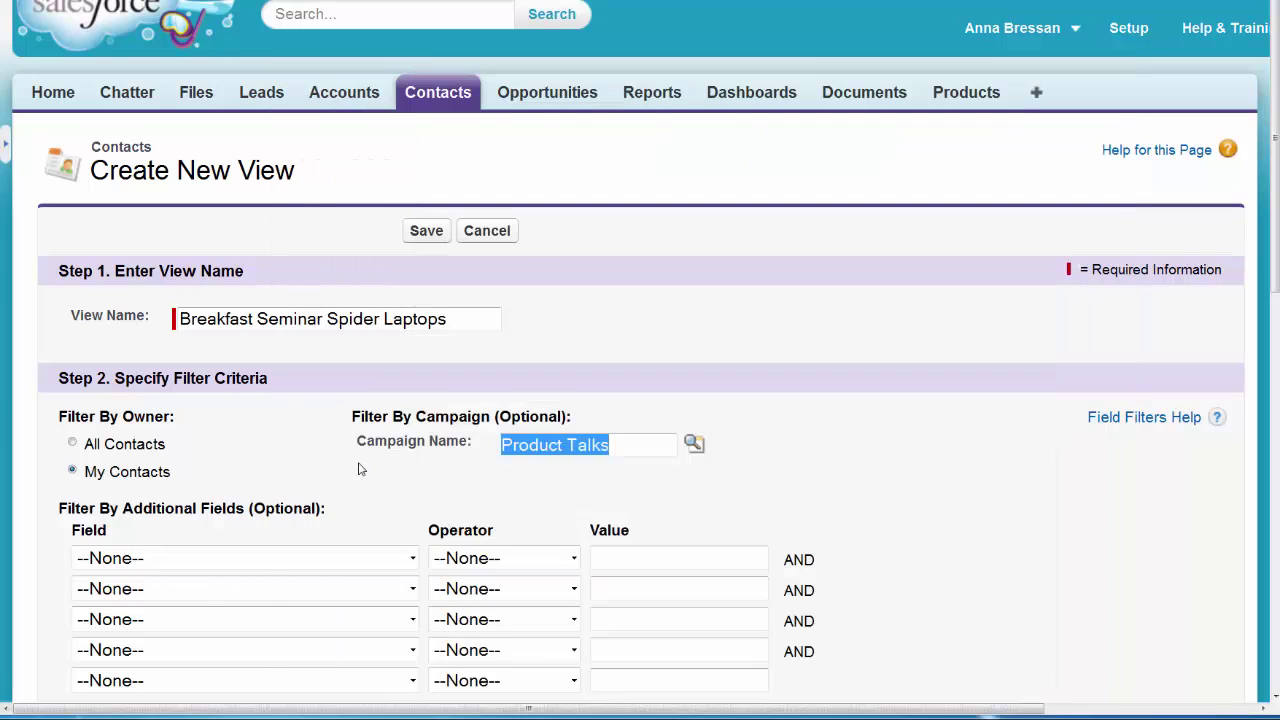
# - Add the filter Campaign Member Status equals Sent to the new view
pyautogui.scroll(-2, 362, 463)
pyautogui.click(412, 422)
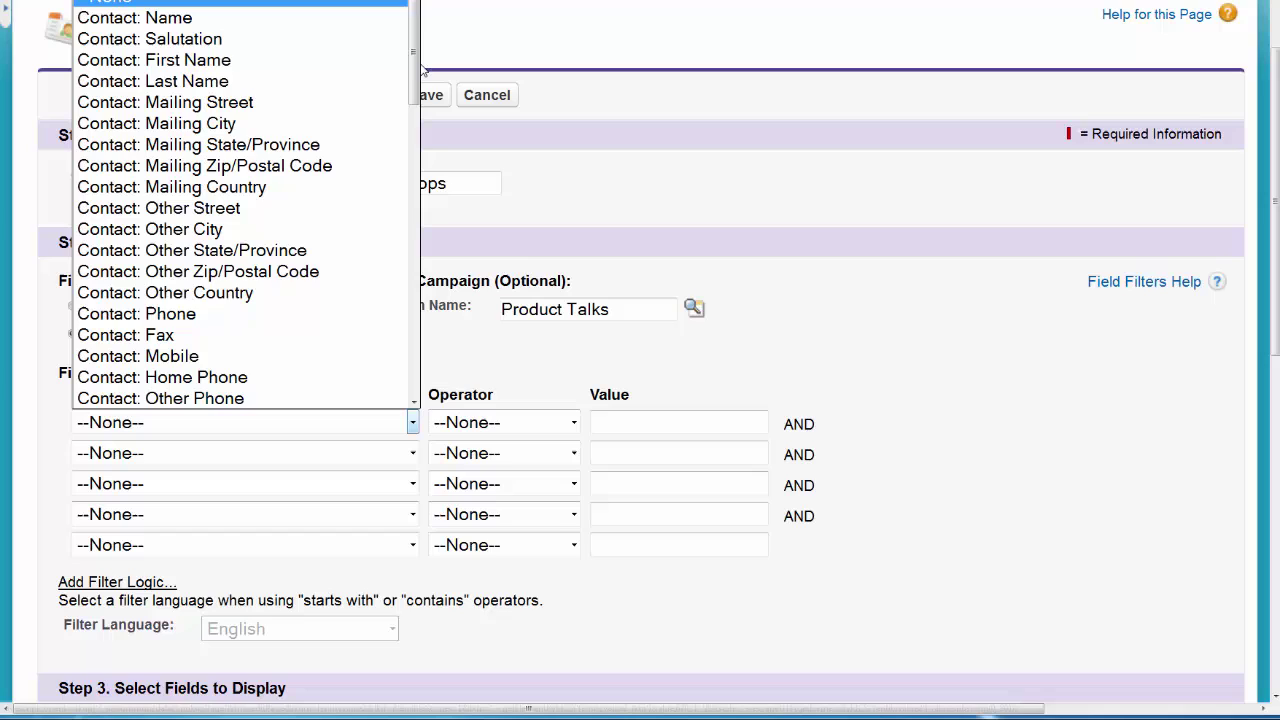
pyautogui.moveTo(416, 66); pyautogui.dragTo(386, 398)
pyautogui.scroll(-1, 386, 398)
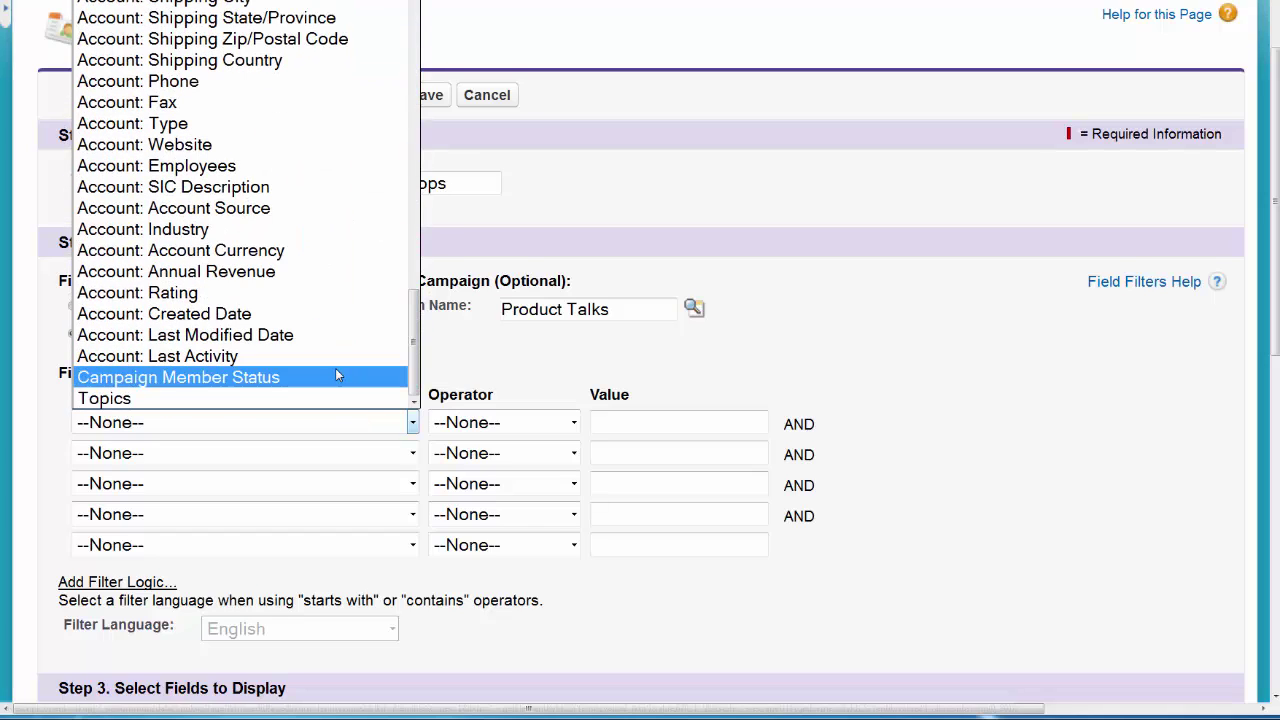
pyautogui.click(337, 375)
pyautogui.click(789, 421)
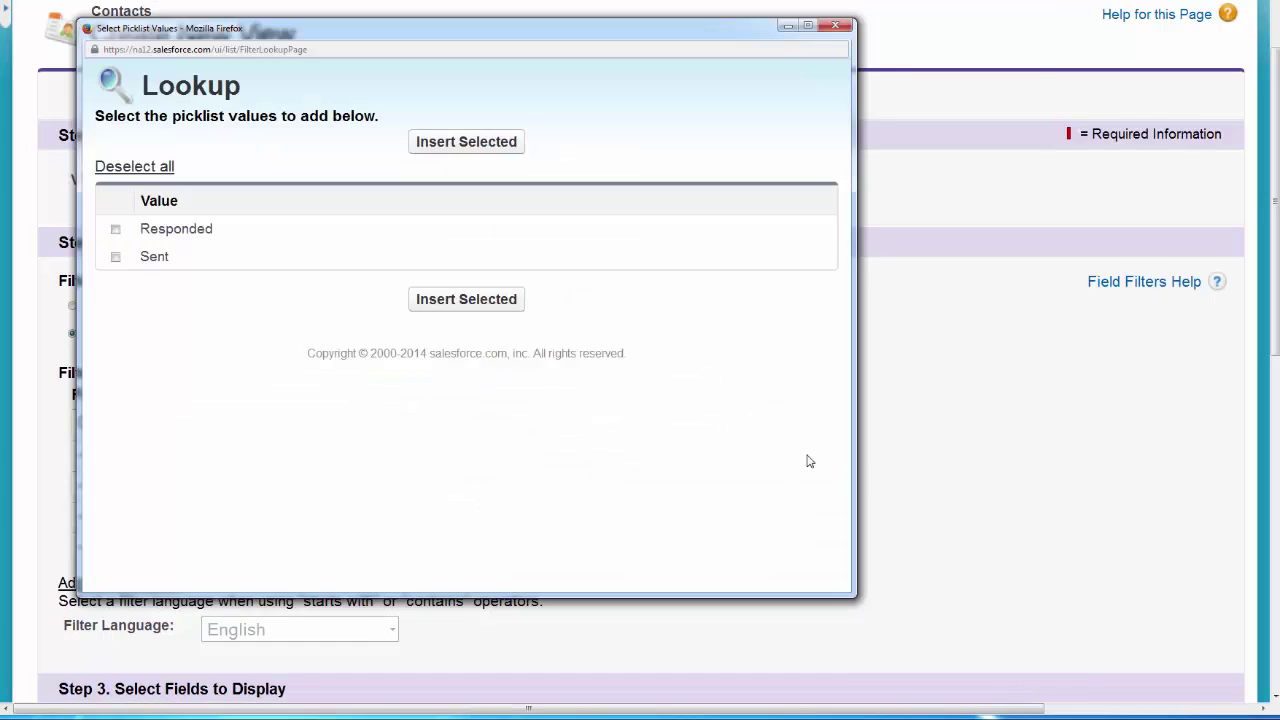
pyautogui.click(115, 257)
pyautogui.click(428, 303)
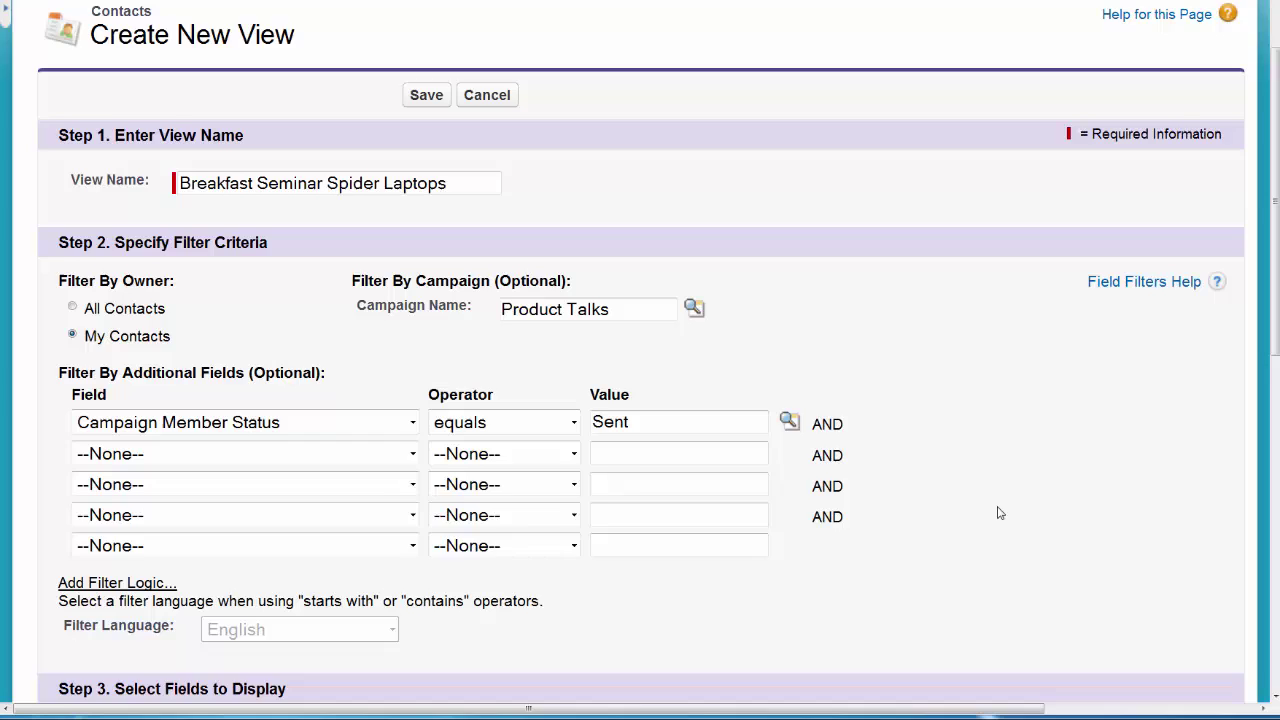
pyautogui.scroll(-4, 996, 513)
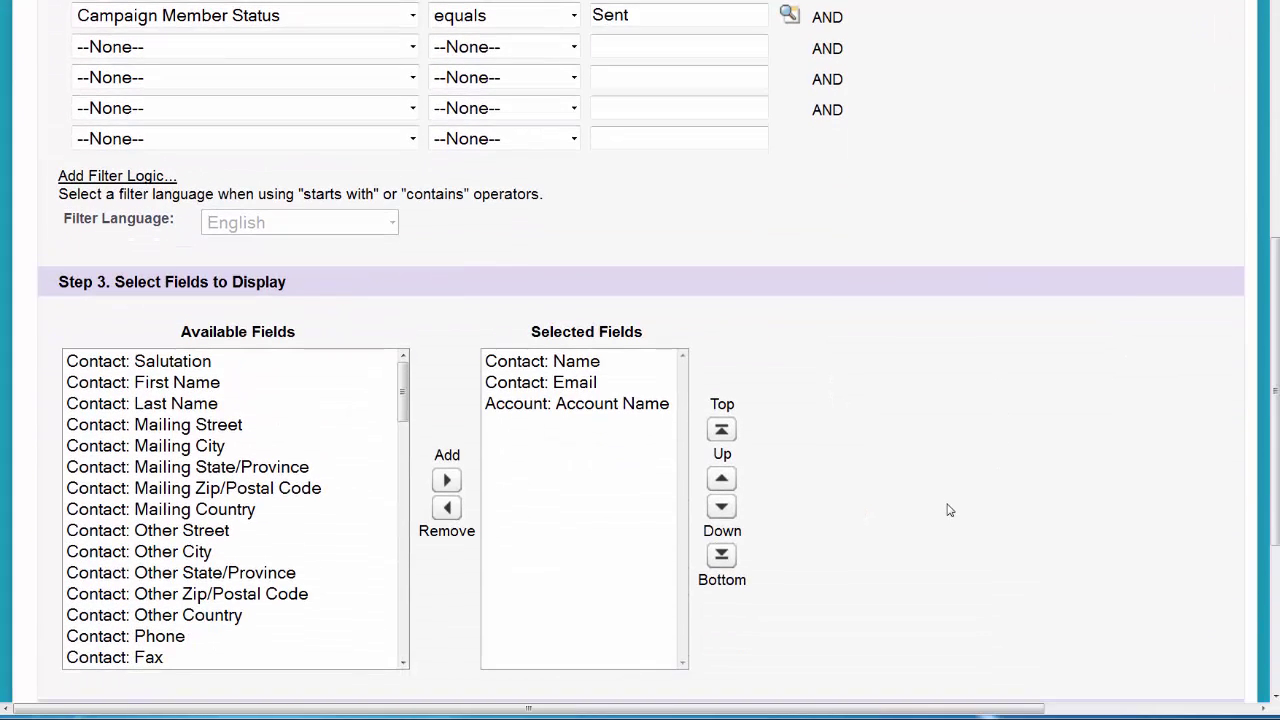
# - Add Campaign Member Status as a displayed column and save the view
pyautogui.scroll(-3, 950, 510)
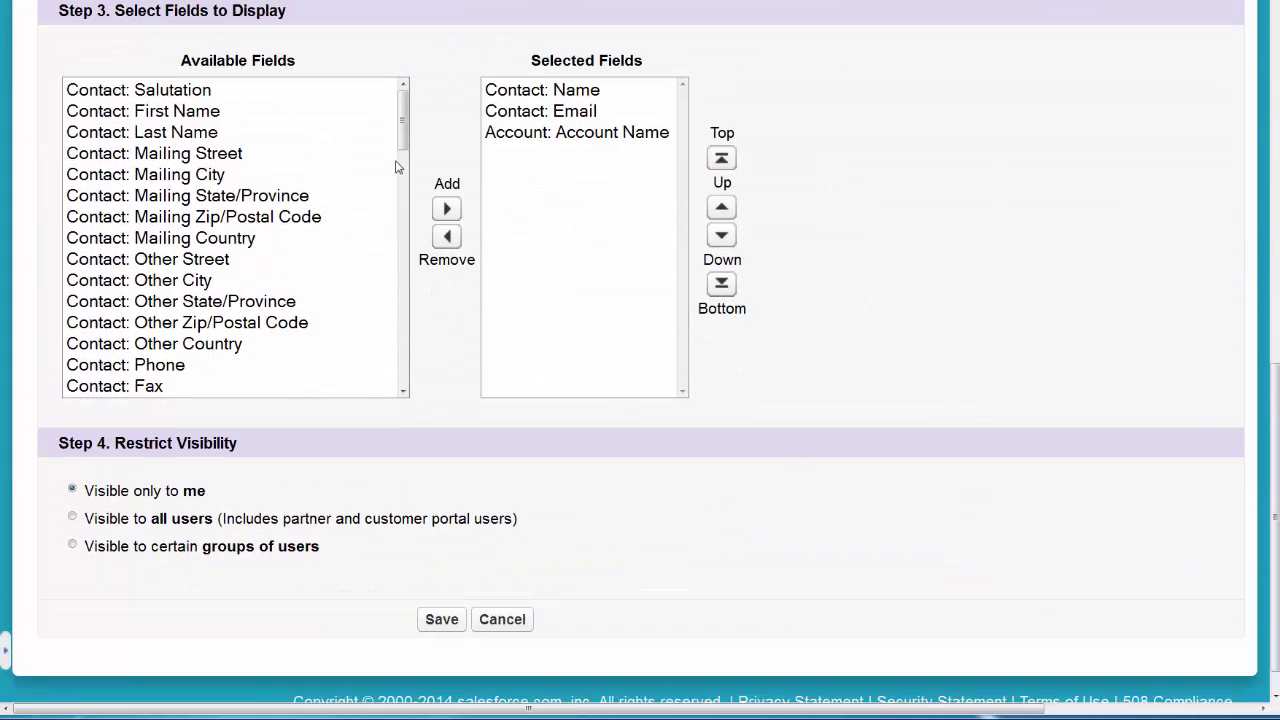
pyautogui.moveTo(403, 146); pyautogui.dragTo(412, 392)
pyautogui.click(334, 394)
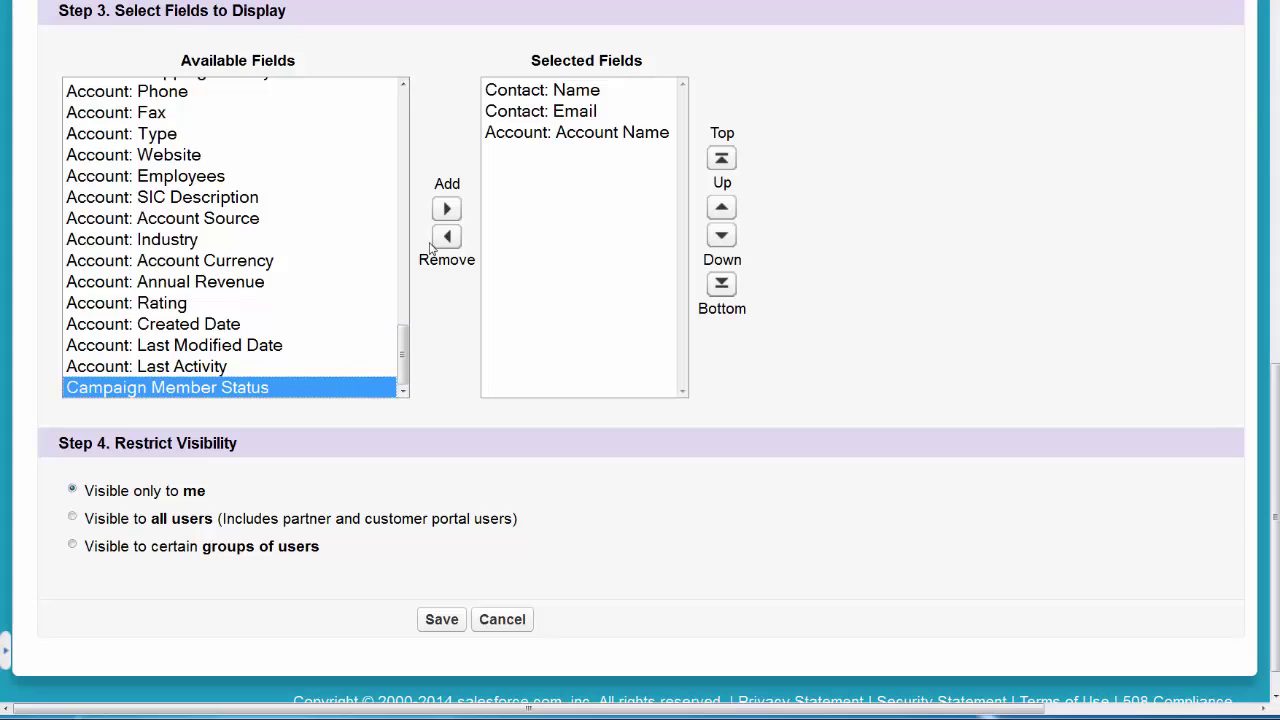
pyautogui.click(447, 208)
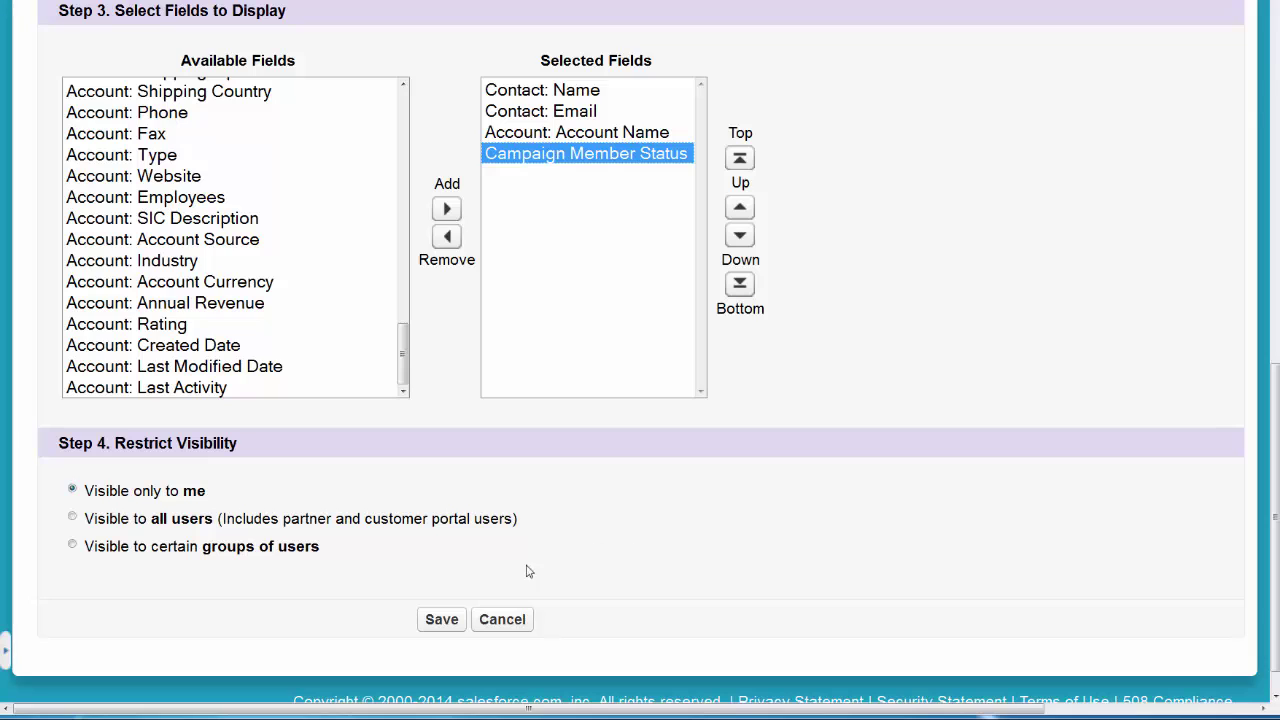
pyautogui.click(441, 620)
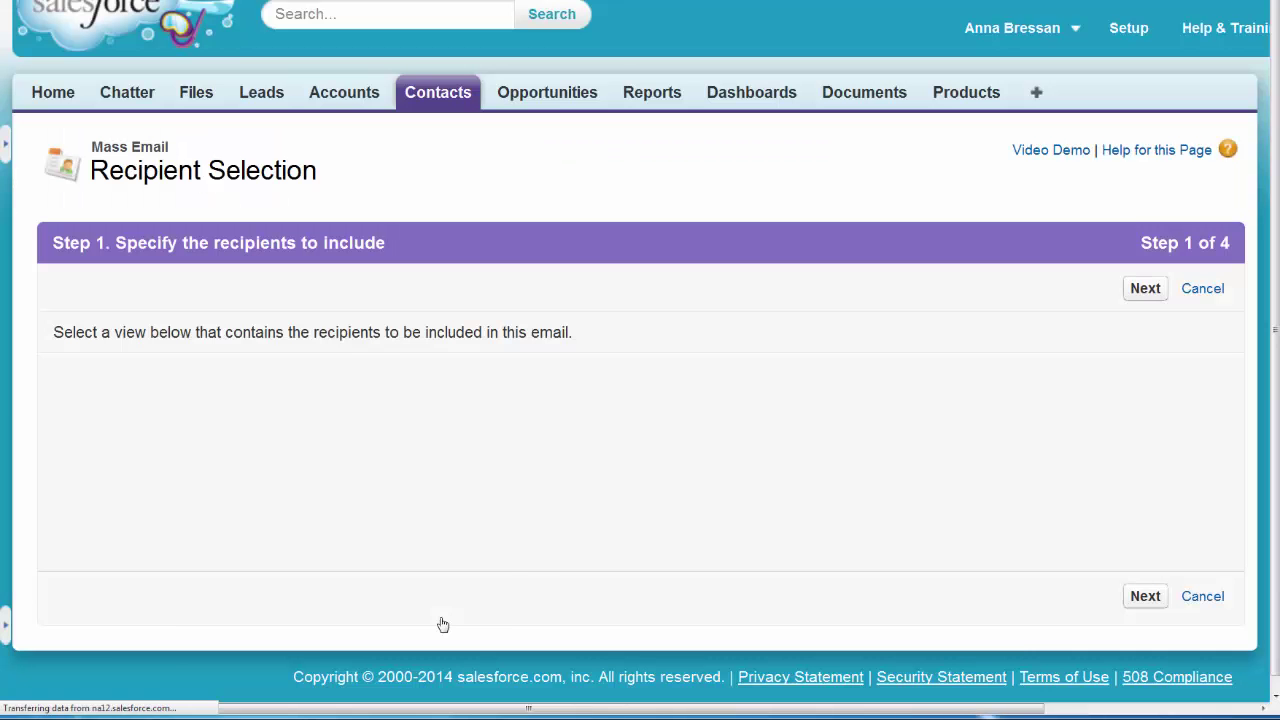
# - Deselect contacts so eight of the ten Sent-status contacts remain as recipients
pyautogui.scroll(-3, 645, 631)
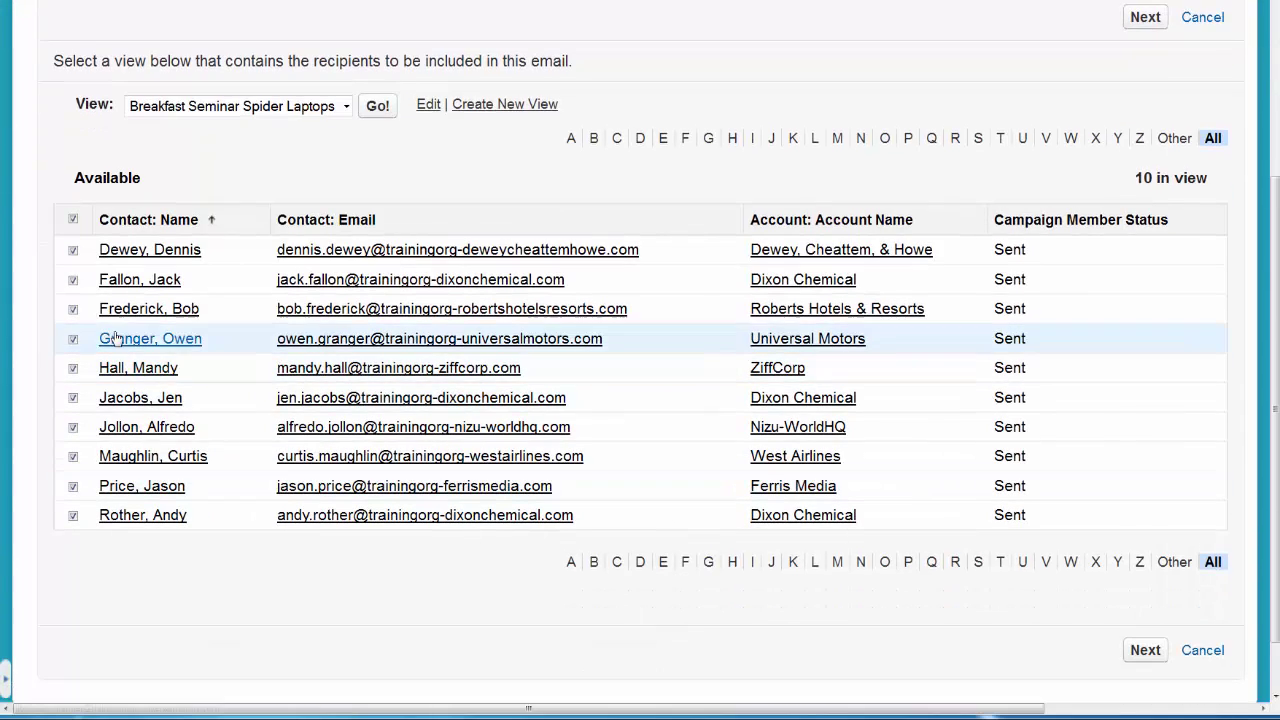
pyautogui.click(73, 309)
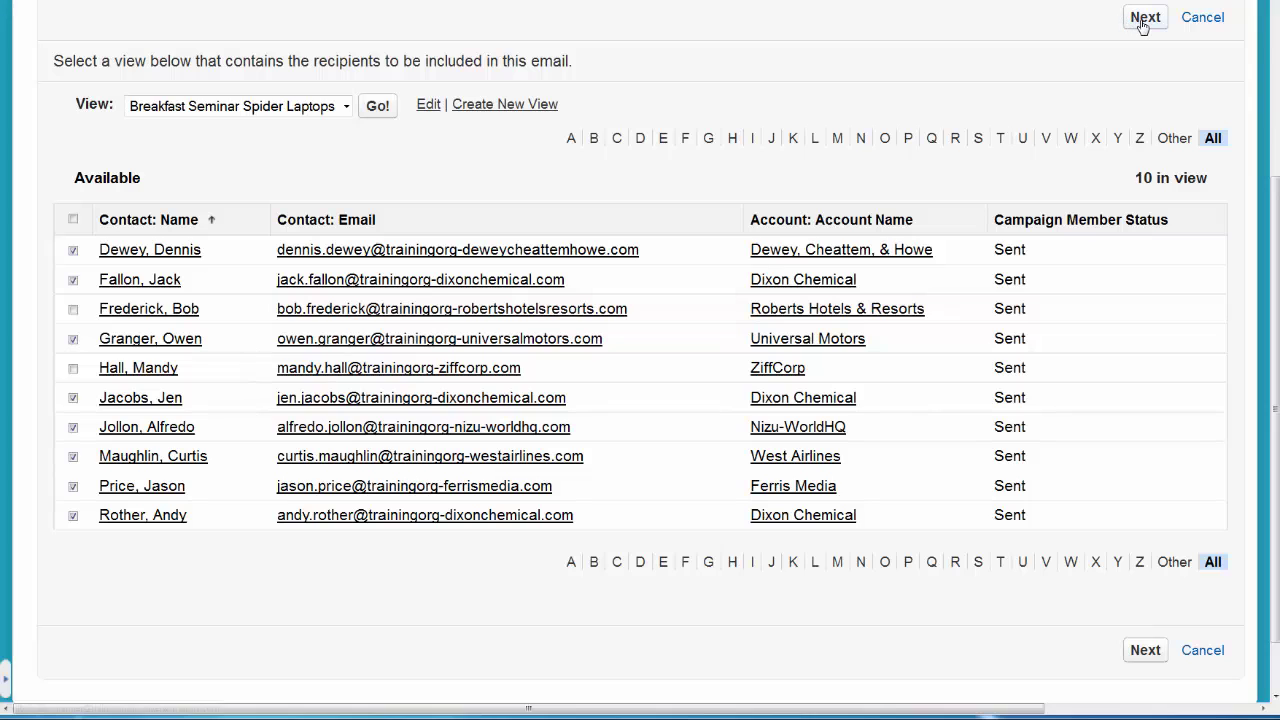
# - Preview and select the Spider Laptops template from the Campaign Letterhead folder
pyautogui.click(1143, 20)
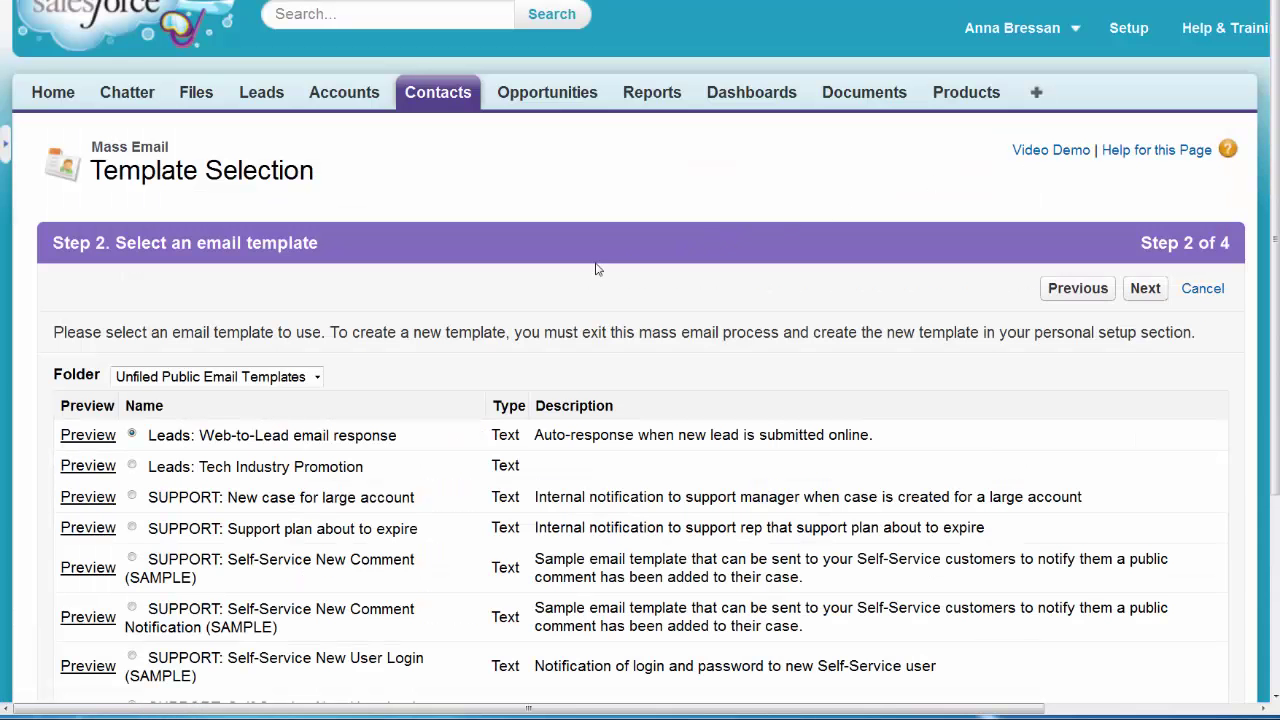
pyautogui.click(318, 380)
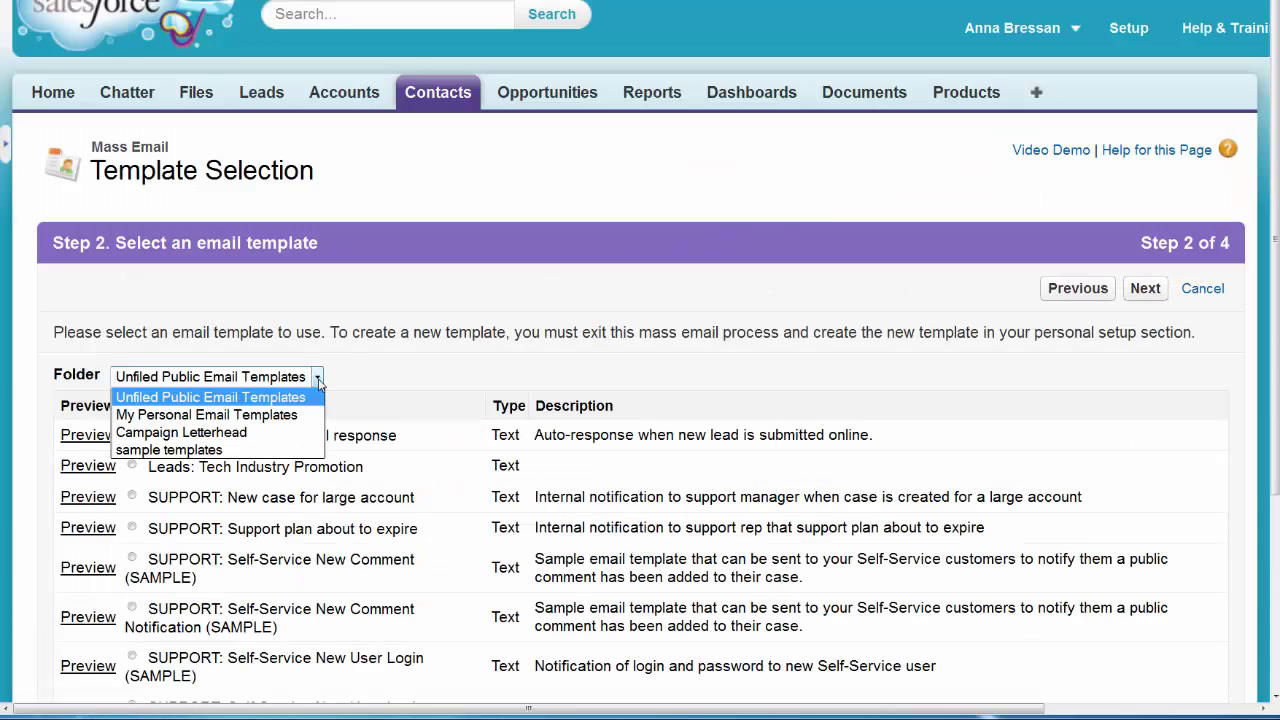
pyautogui.click(267, 437)
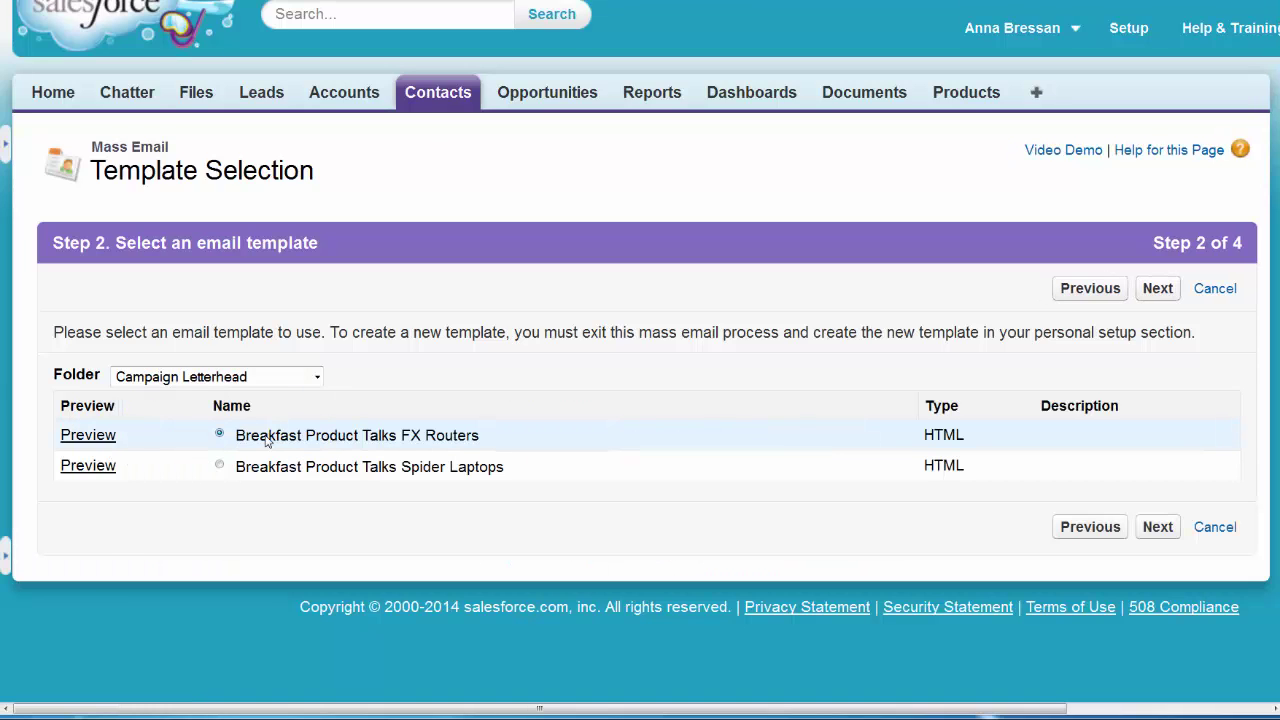
pyautogui.click(100, 467)
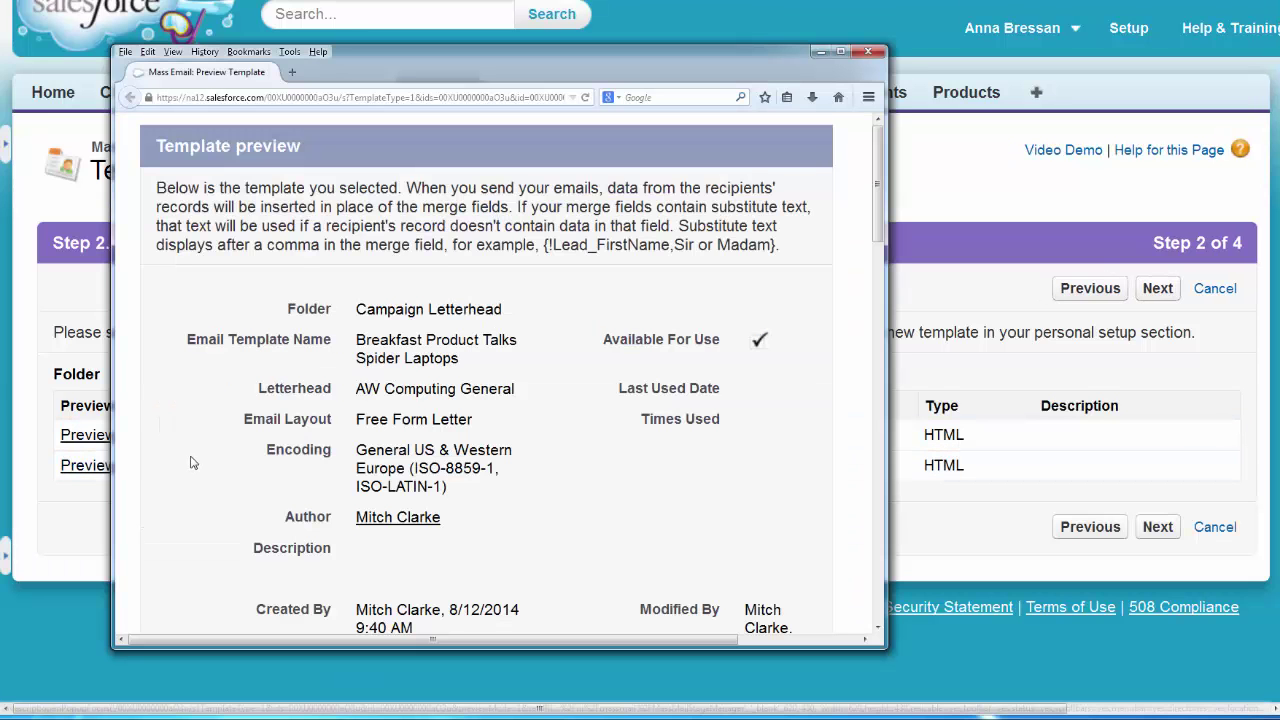
pyautogui.moveTo(870, 166); pyautogui.dragTo(862, 309)
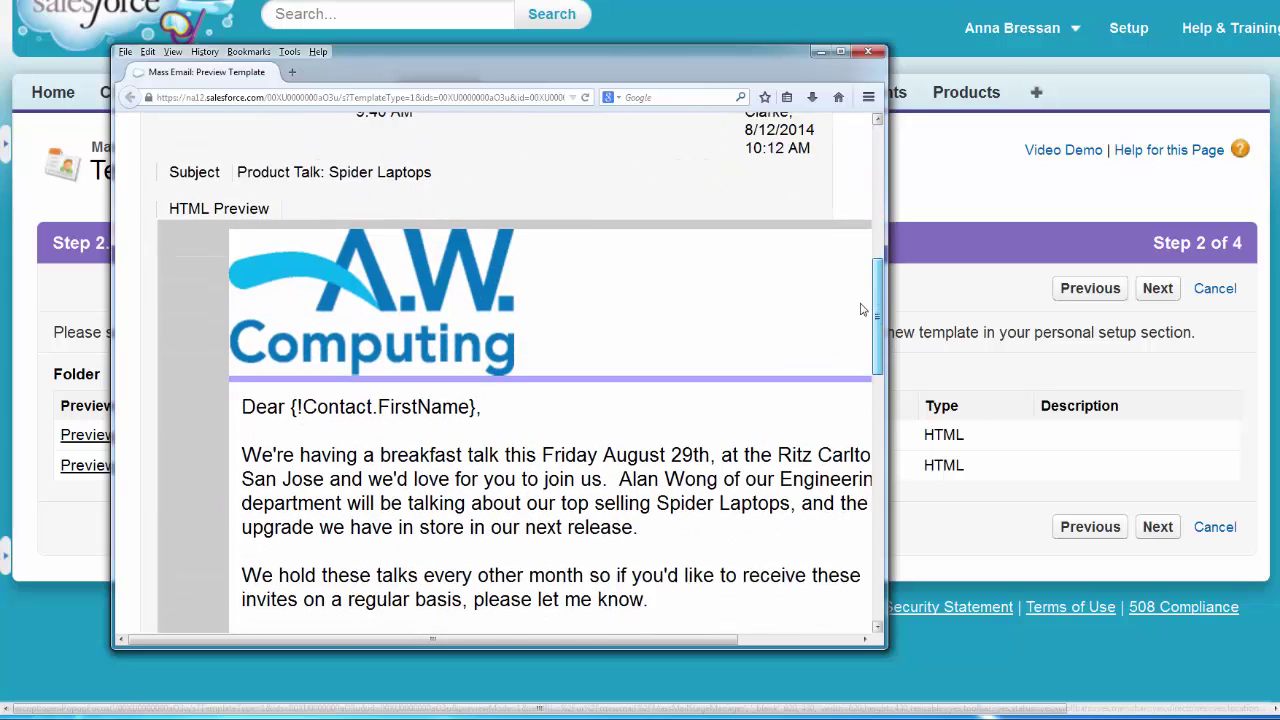
pyautogui.scroll(-2, 862, 309)
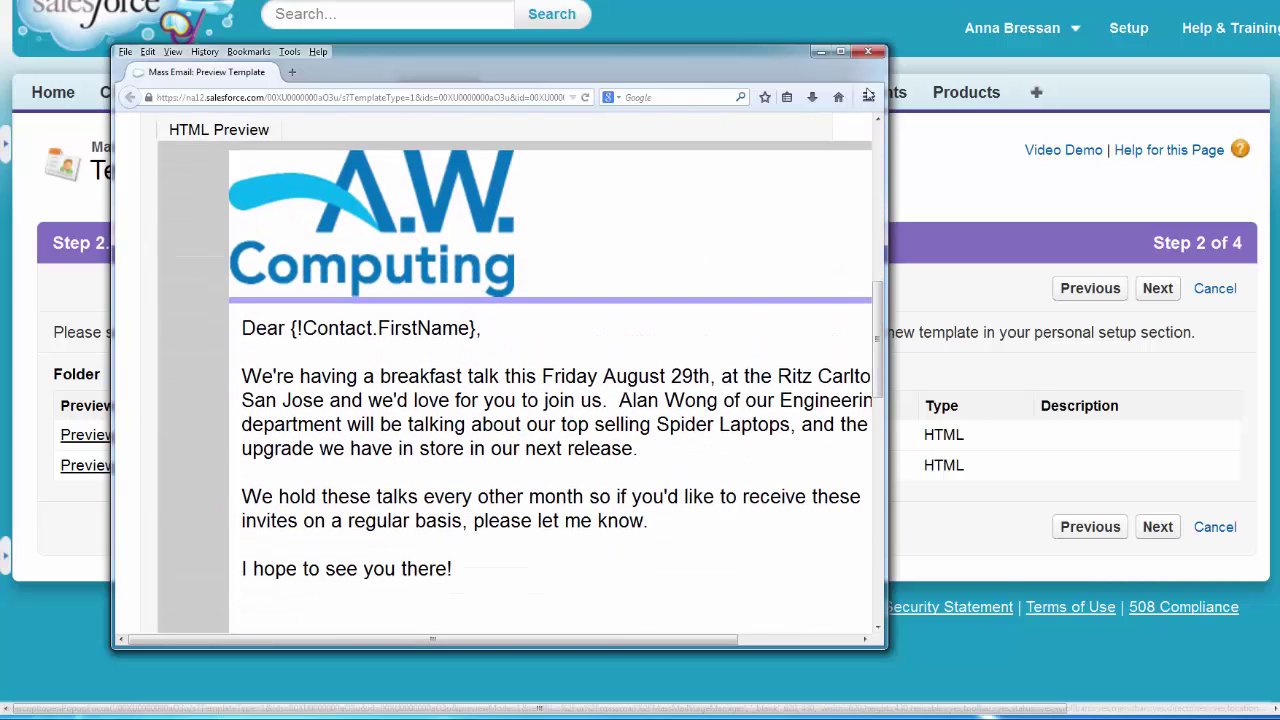
pyautogui.click(868, 51)
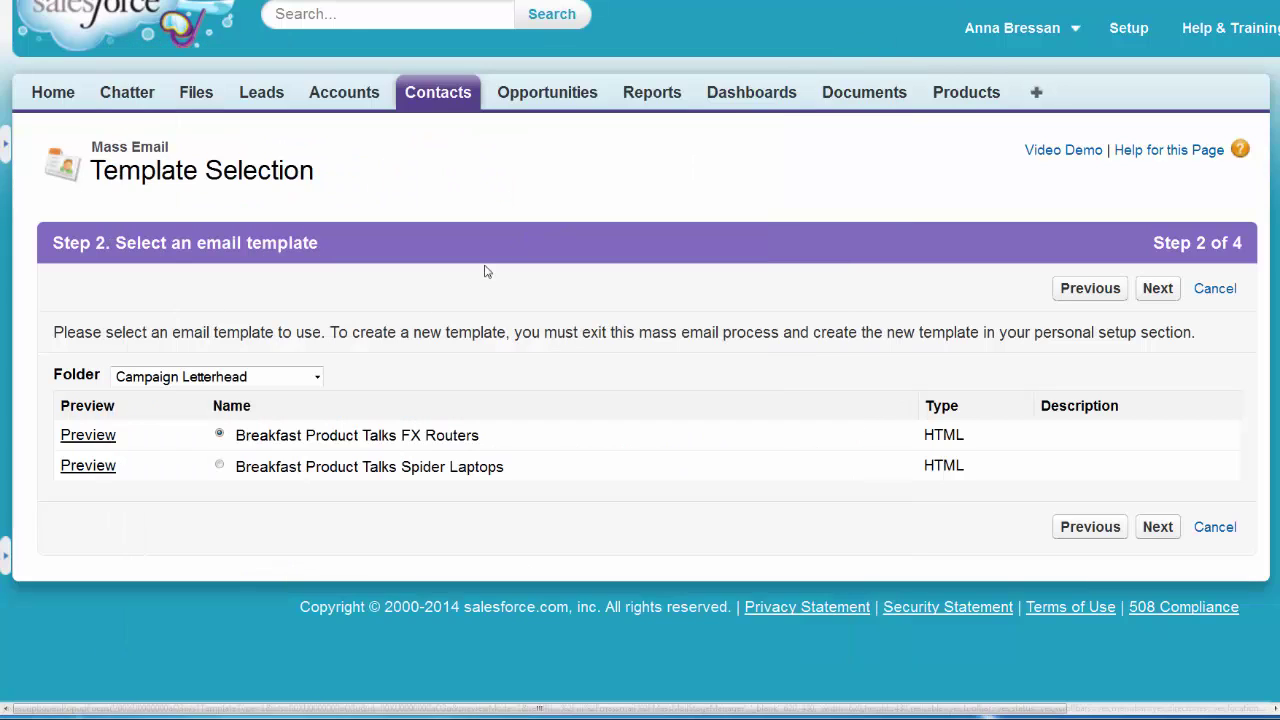
pyautogui.click(220, 467)
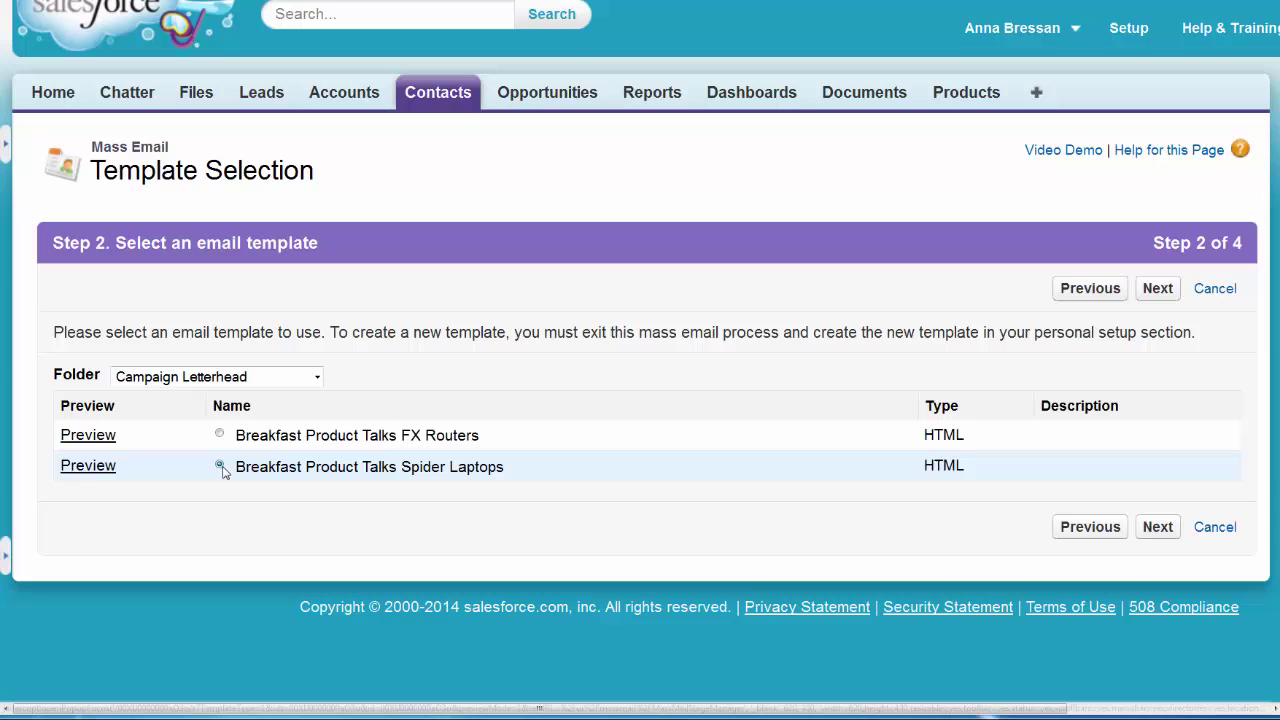
# - Send the mass email now as 'Breakfast Talk: Spider' with a BCC copy to yourself
pyautogui.click(1156, 290)
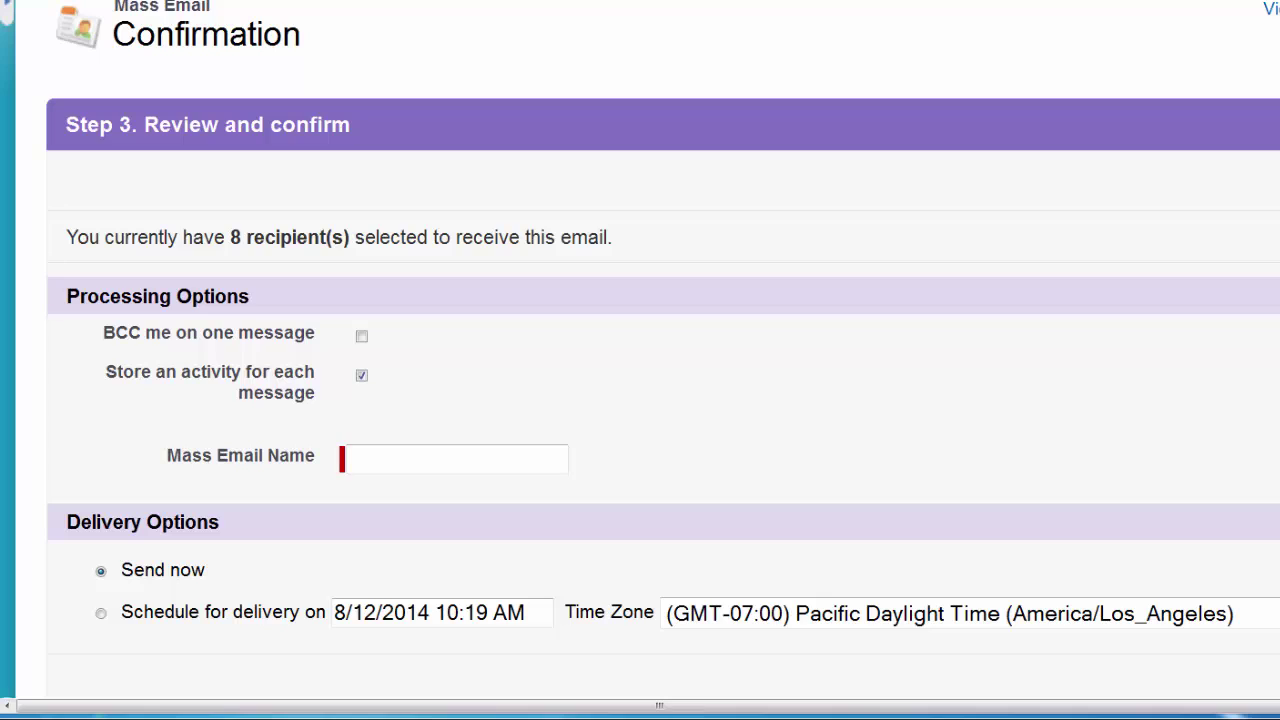
pyautogui.click(361, 336)
pyautogui.click(357, 457)
pyautogui.write('Breakfast Talk: Spider')
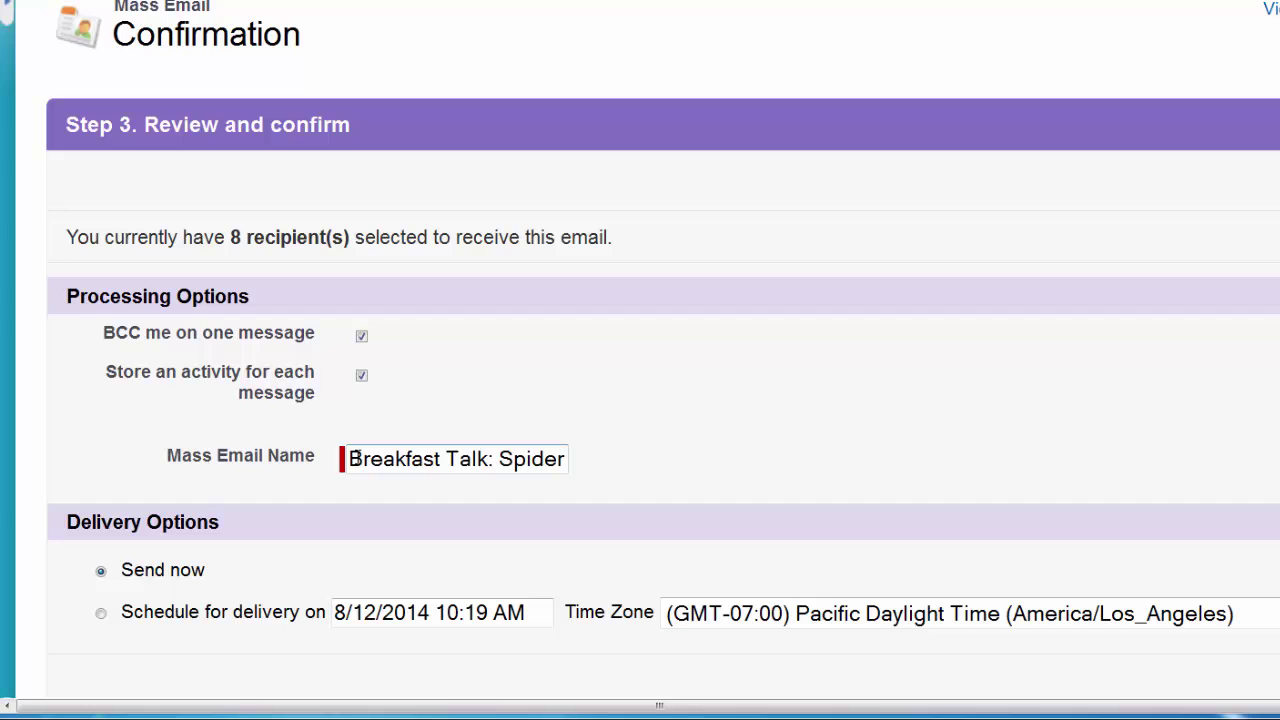
pyautogui.scroll(-3, 640, 360)
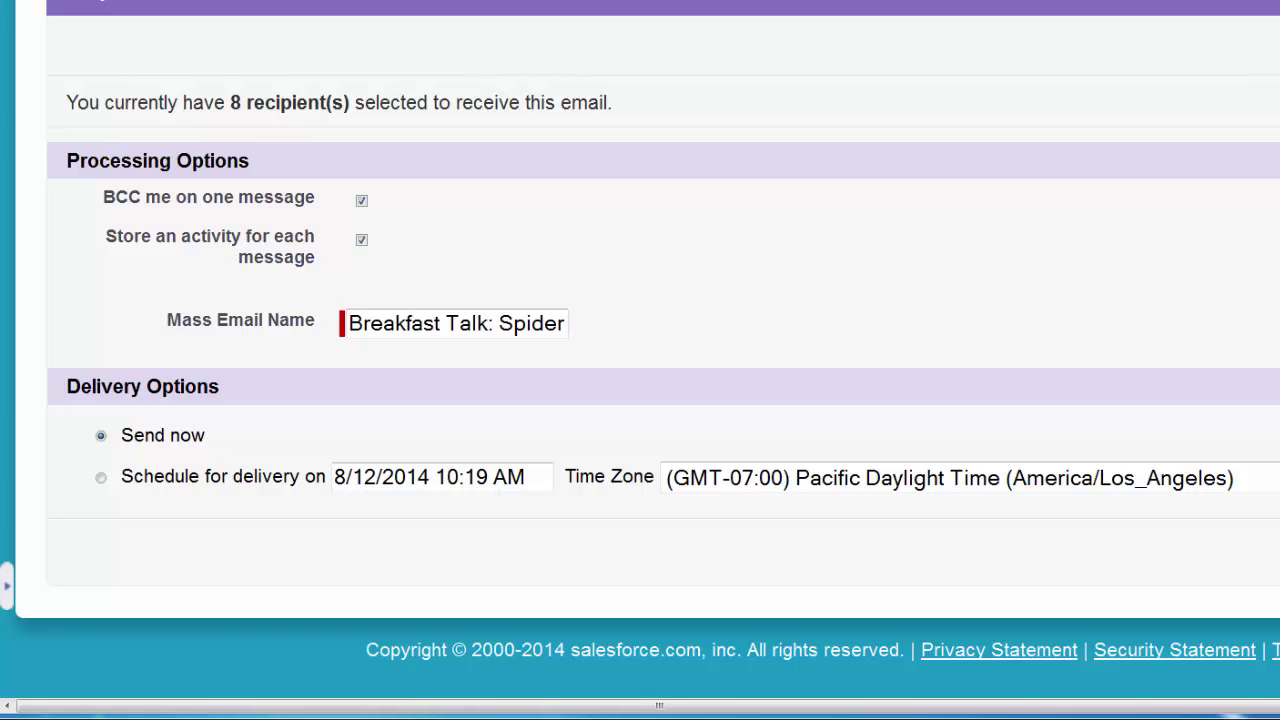
pyautogui.press('Return')
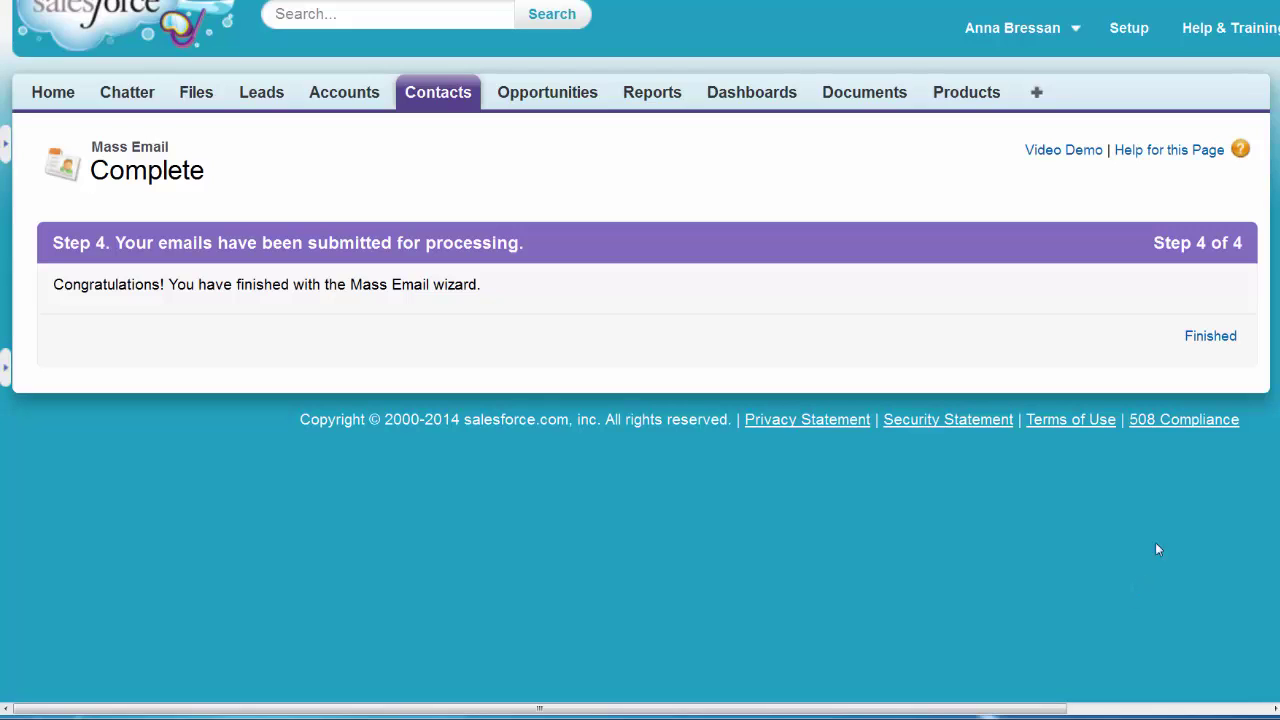
# - Finish the wizard and open a recipient's contact record to check the logged email
pyautogui.click(1208, 341)
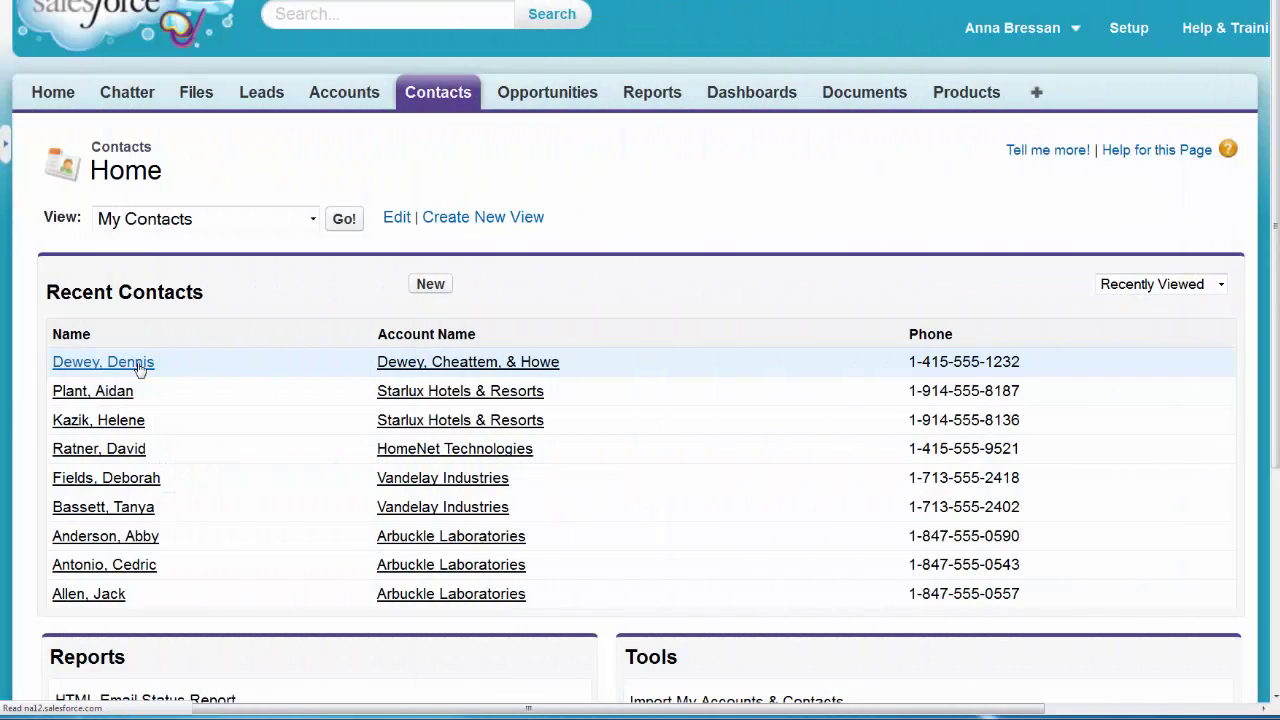
pyautogui.click(139, 365)
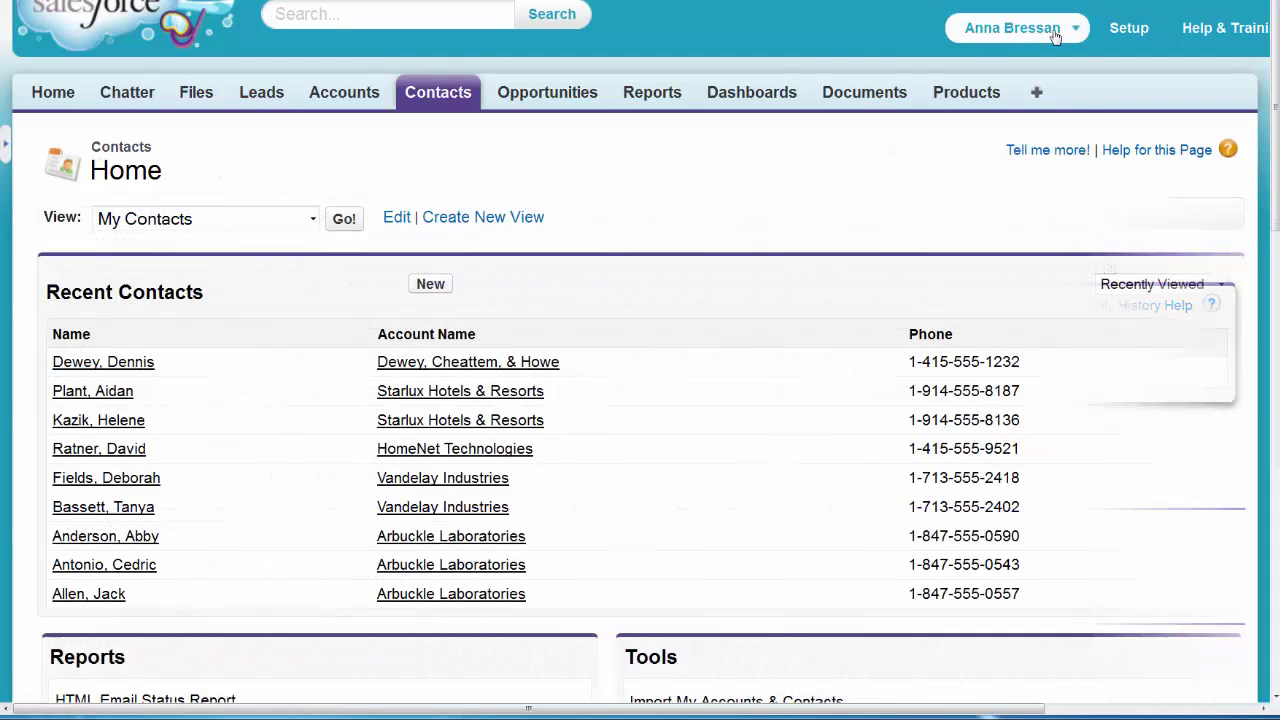
# - Open the Mass Emails list under My Settings > Email
pyautogui.click(1053, 37)
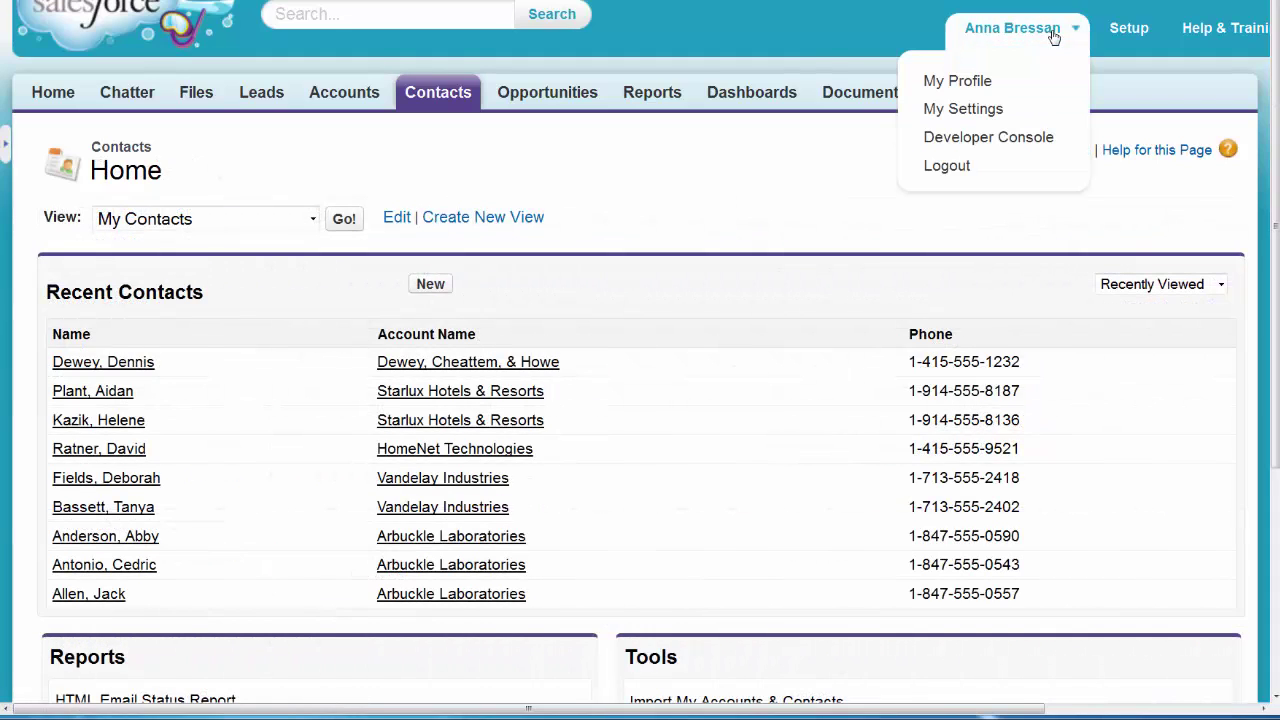
pyautogui.click(986, 110)
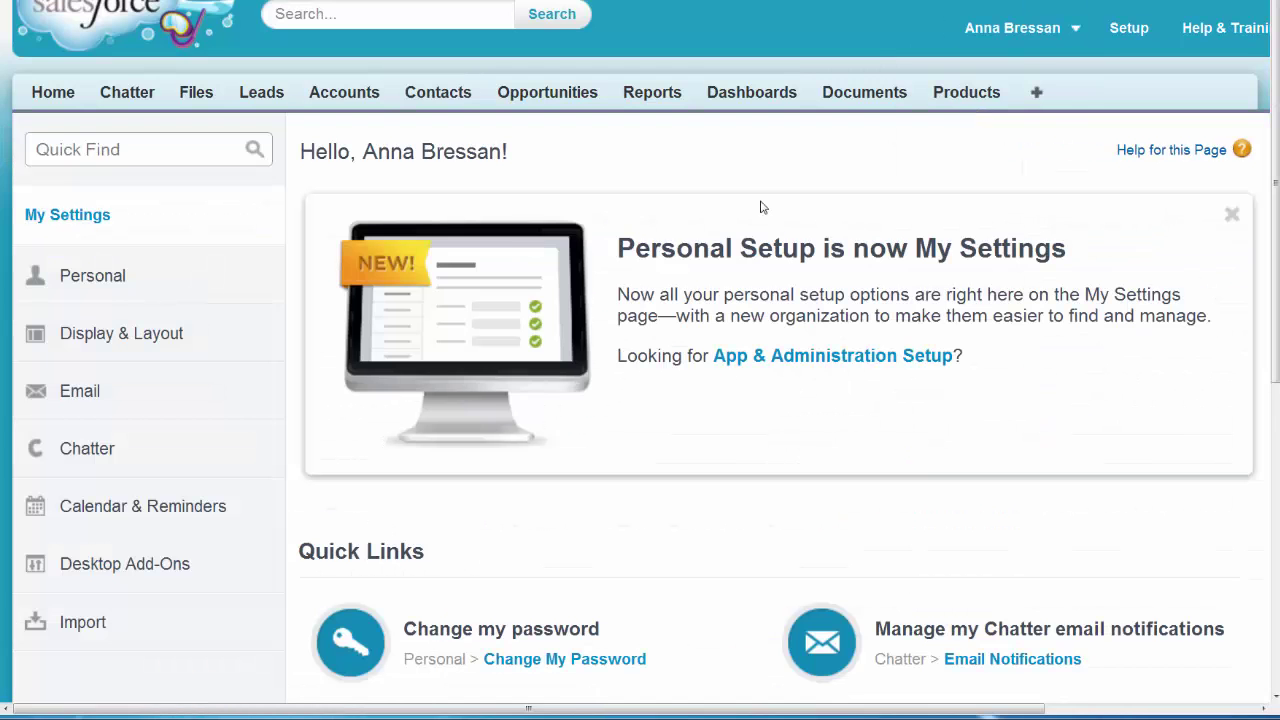
pyautogui.click(78, 391)
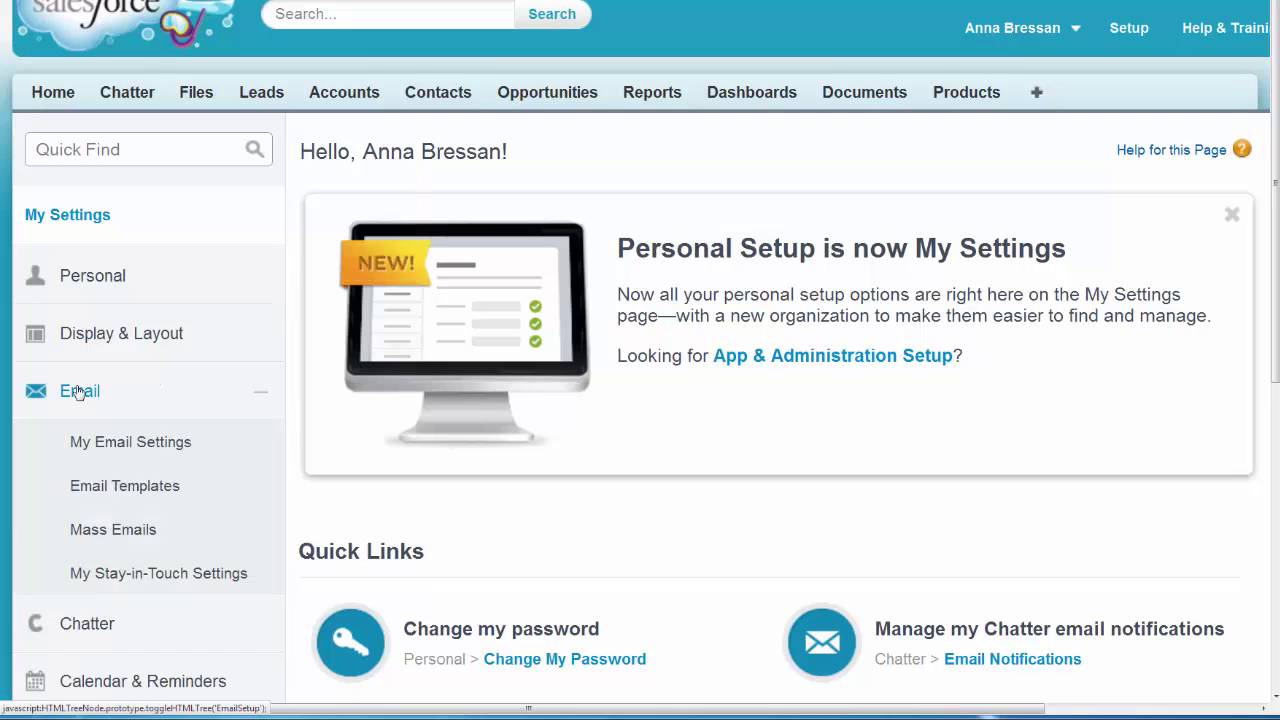
pyautogui.click(134, 531)
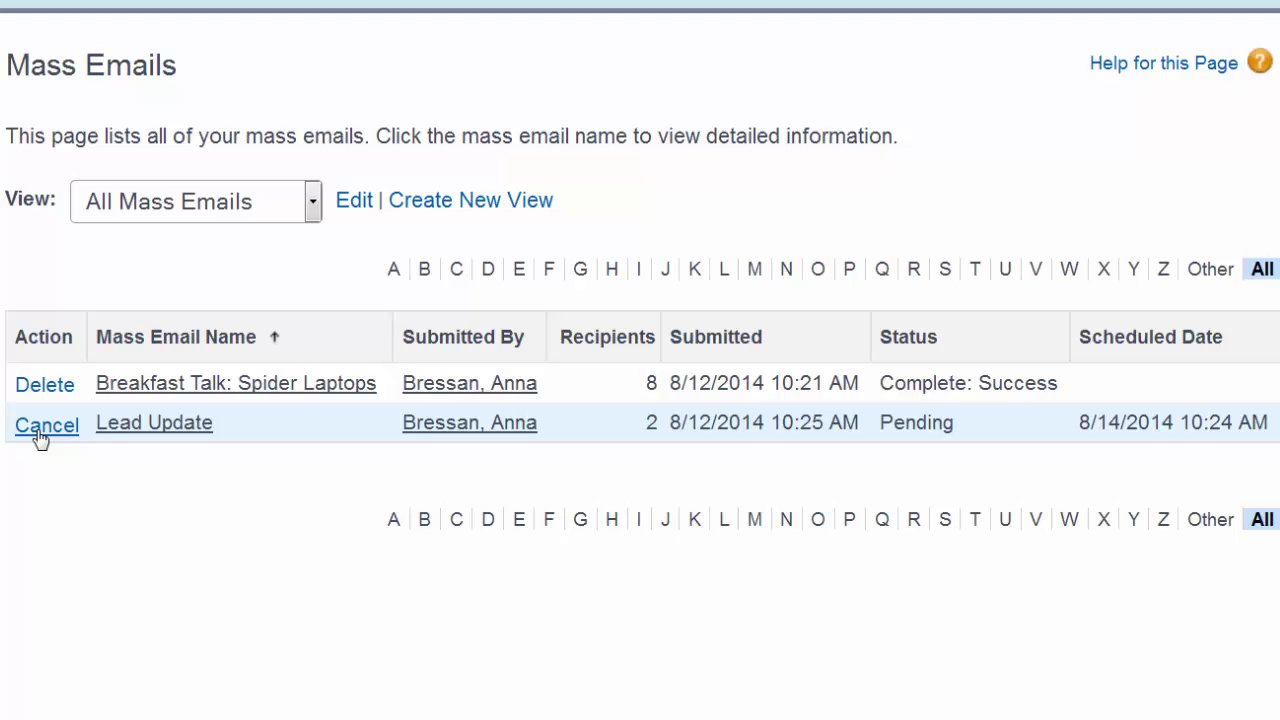
# - Cancel the pending Lead Update mass email and confirm, making it Pending Canceled
pyautogui.click(40, 432)
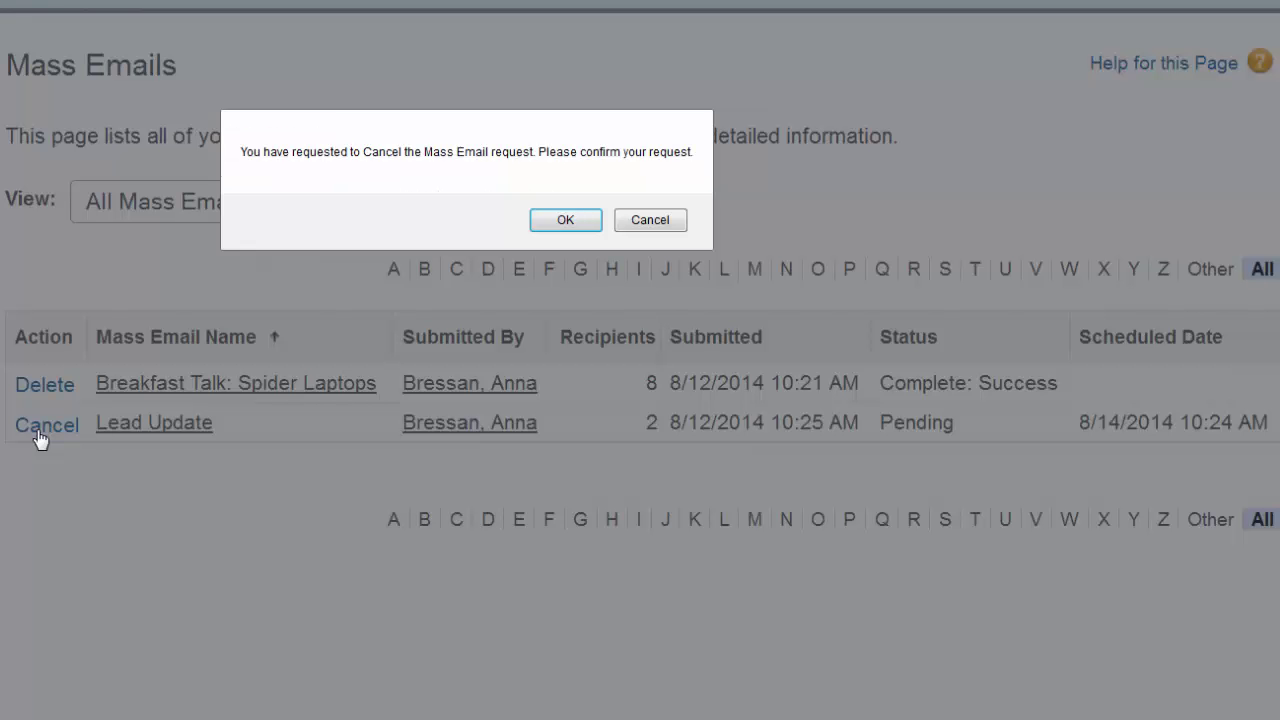
pyautogui.click(541, 223)
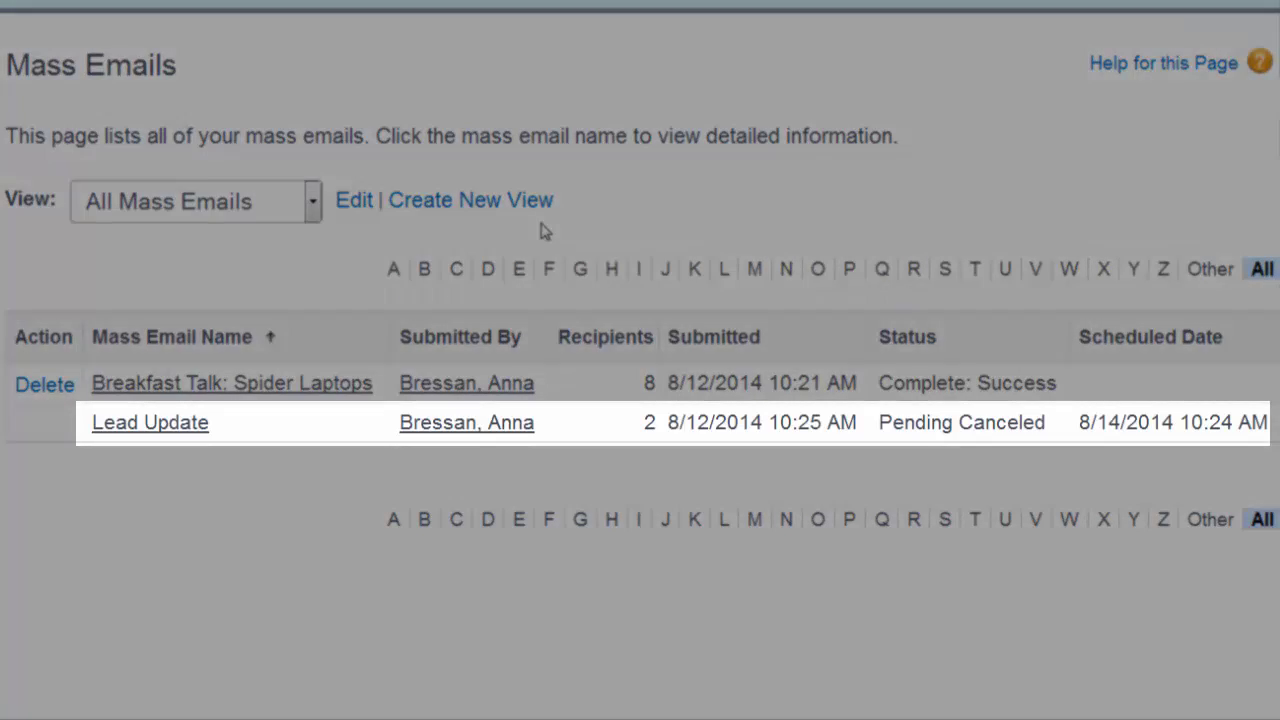